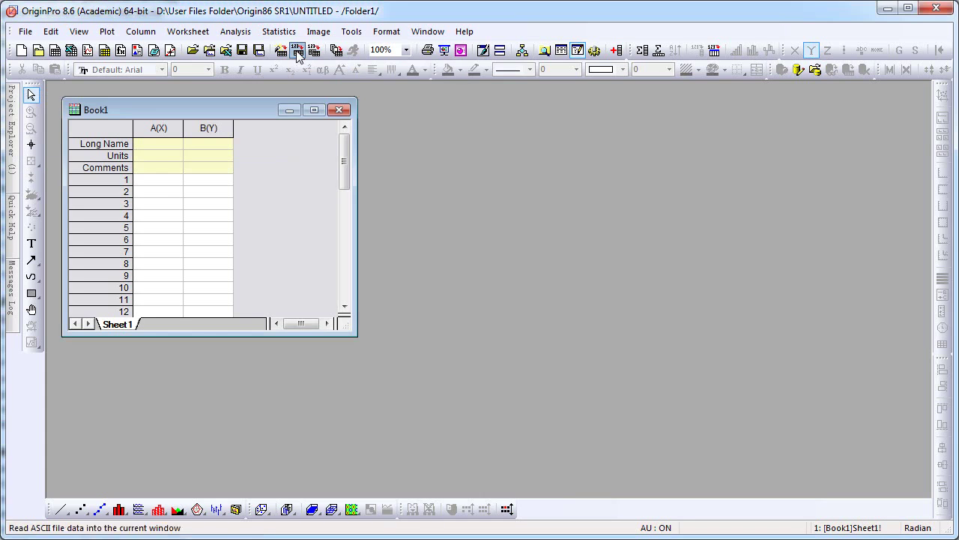
Step: Pick T275K.csv from the Batch Processing samples for single ASCII import with its options dialog
left_click(297, 53)
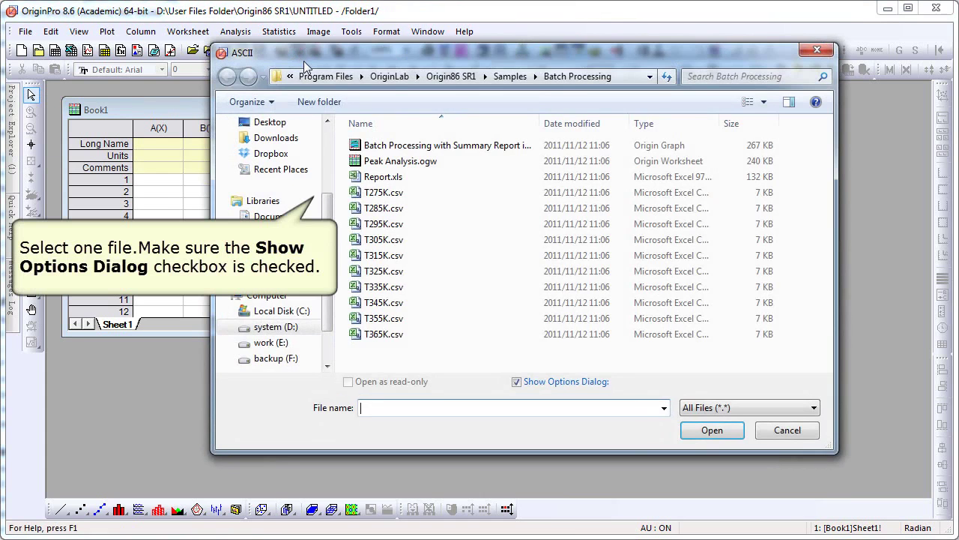
left_click(382, 193)
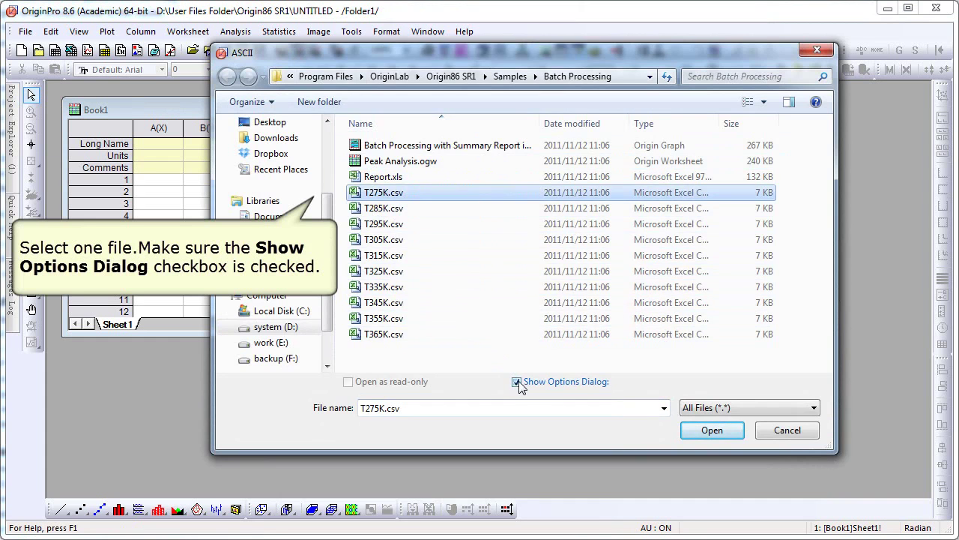
left_click(712, 431)
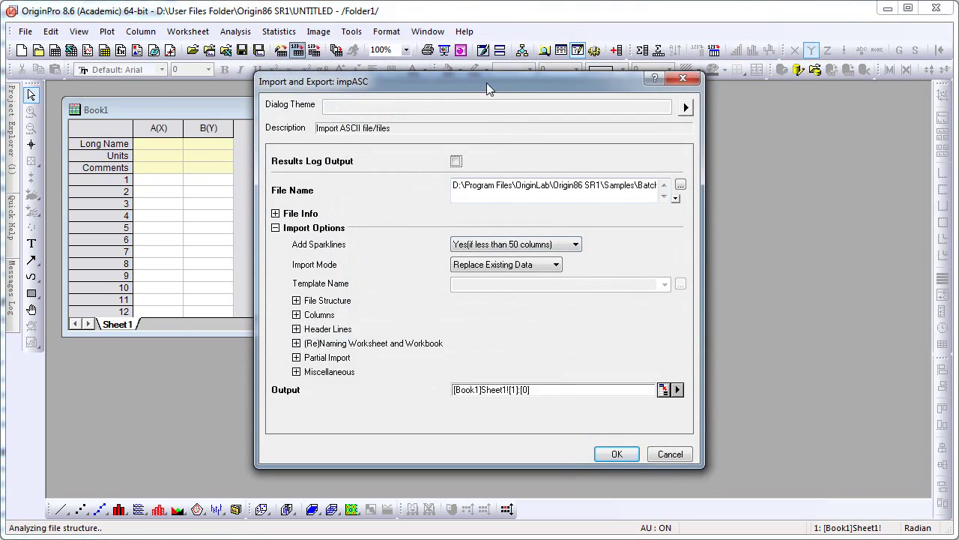
Step: Set 2 subheader lines, with line 1 as Long Name and line 2 as Units
left_click_drag(486, 82, 485, 25)
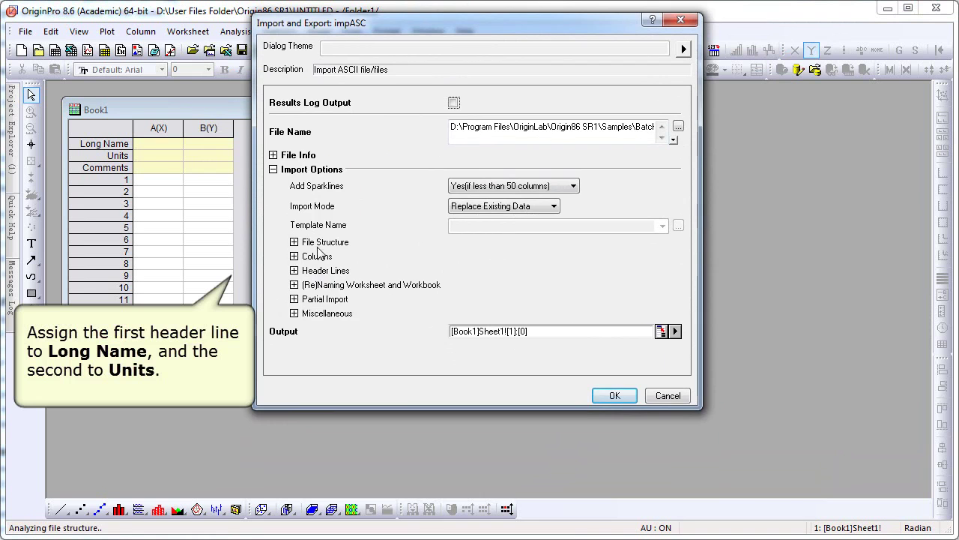
left_click(295, 271)
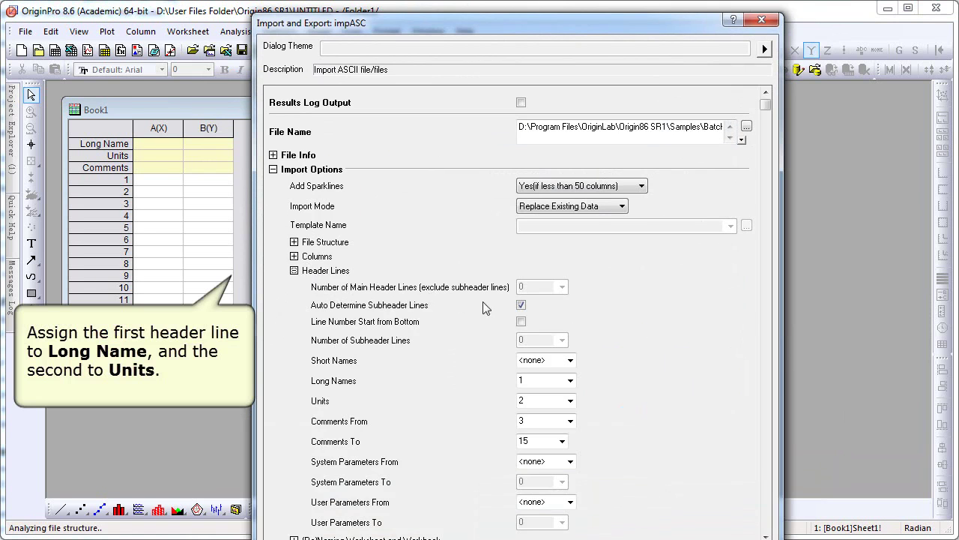
left_click(521, 305)
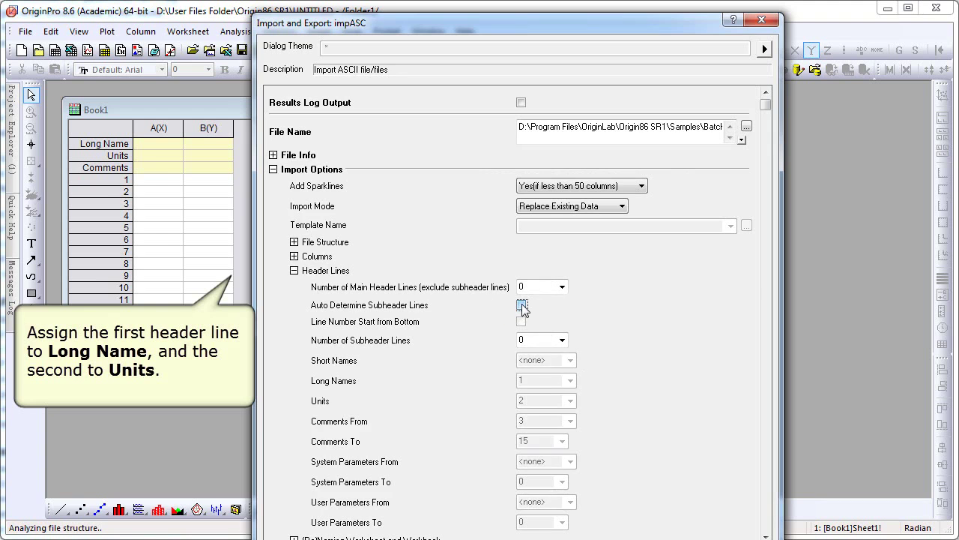
left_click(562, 340)
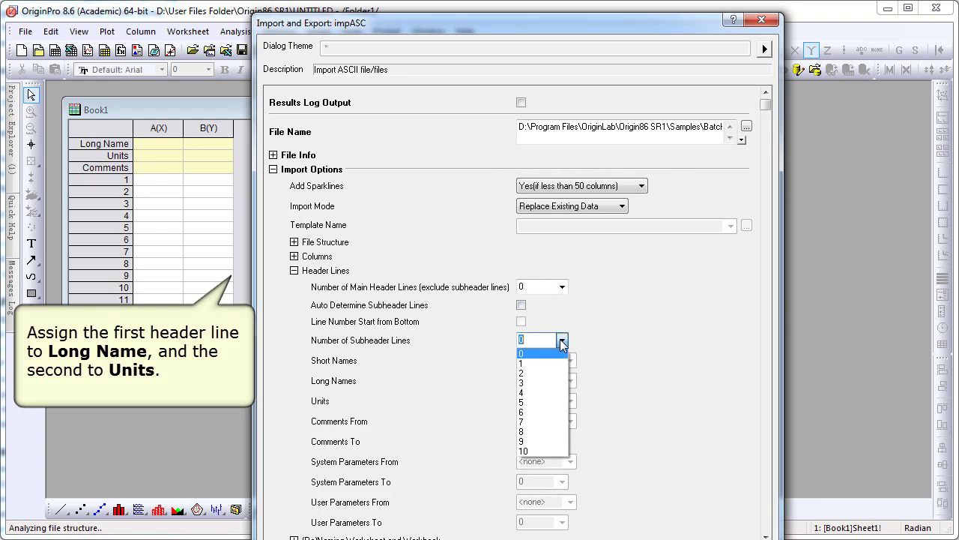
left_click(551, 373)
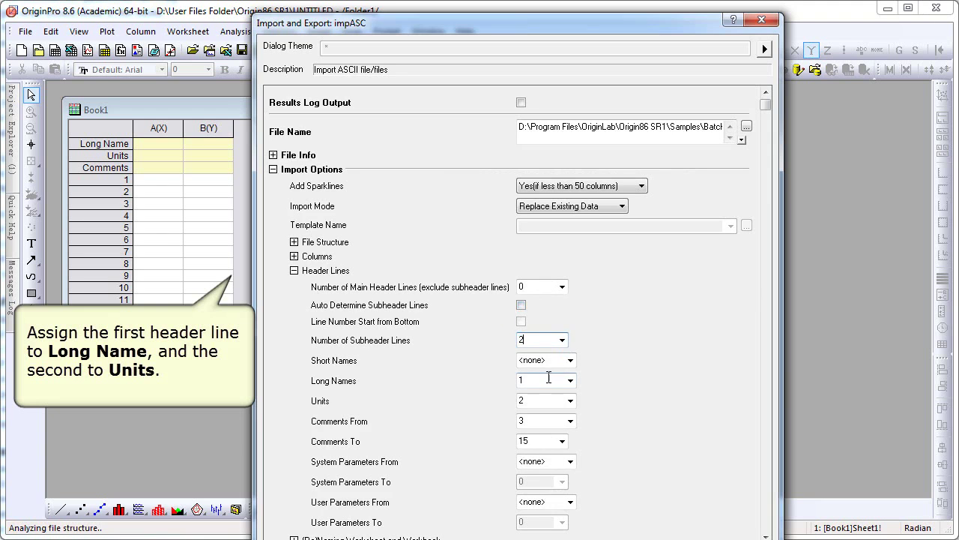
left_click(544, 380)
left_click(538, 401)
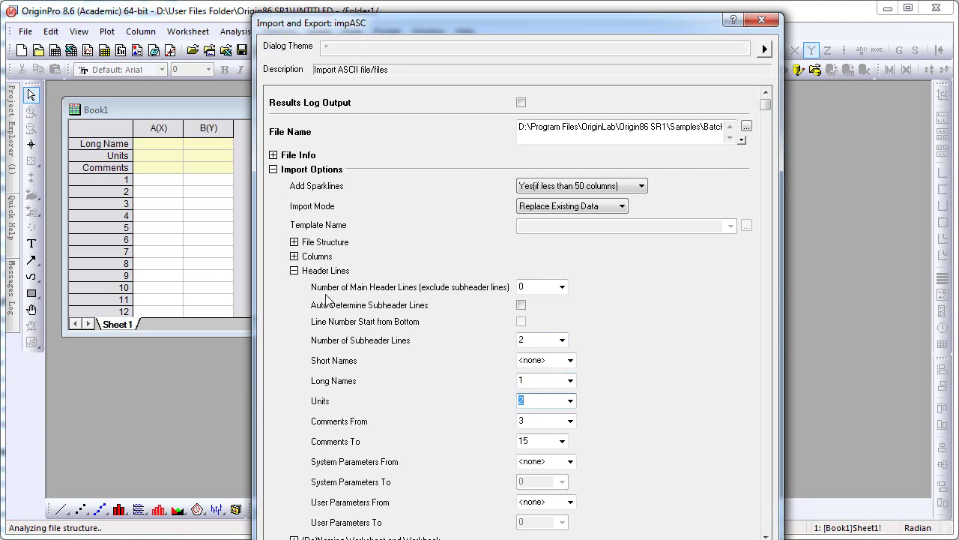
left_click(294, 270)
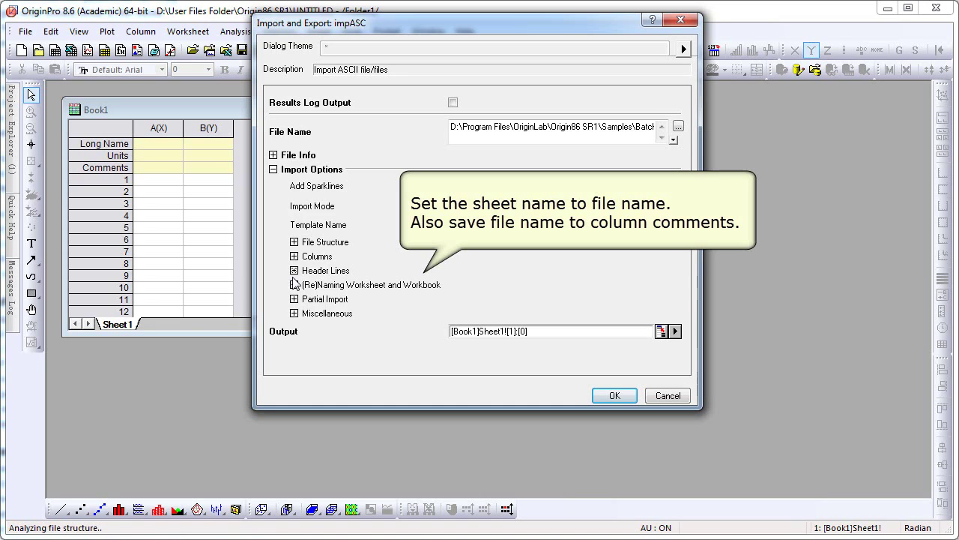
Step: Rename only the sheet, and append the filename without its path to column comments
left_click(294, 285)
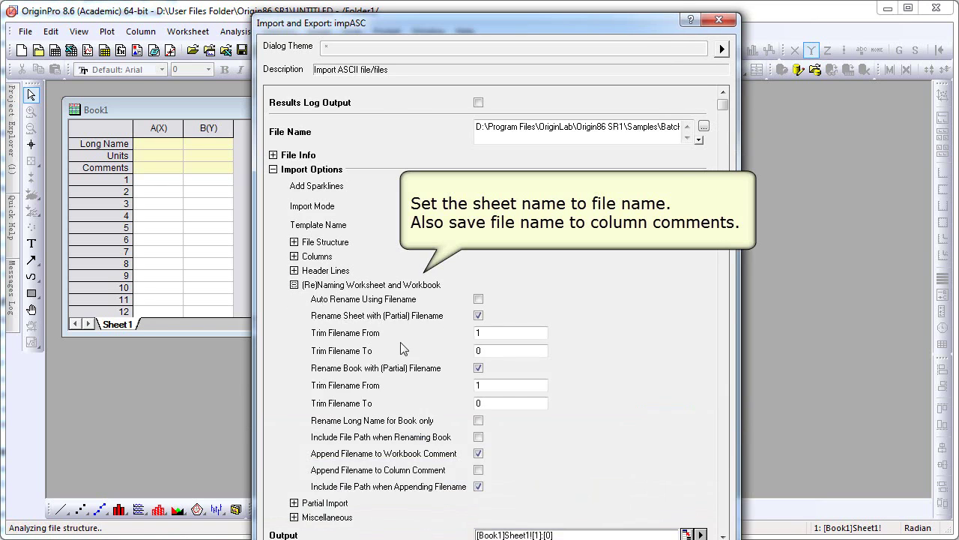
left_click(479, 368)
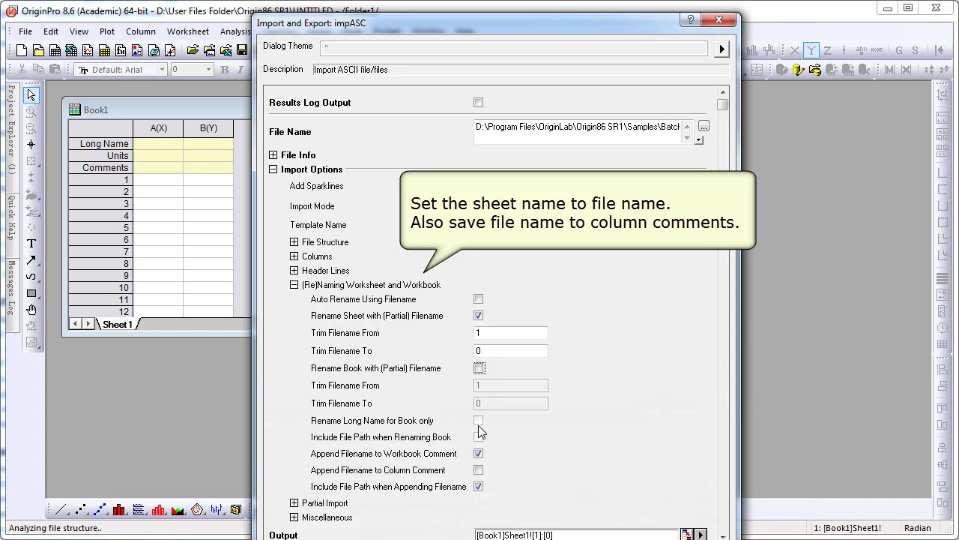
left_click(479, 454)
left_click(480, 470)
left_click(479, 487)
left_click(294, 285)
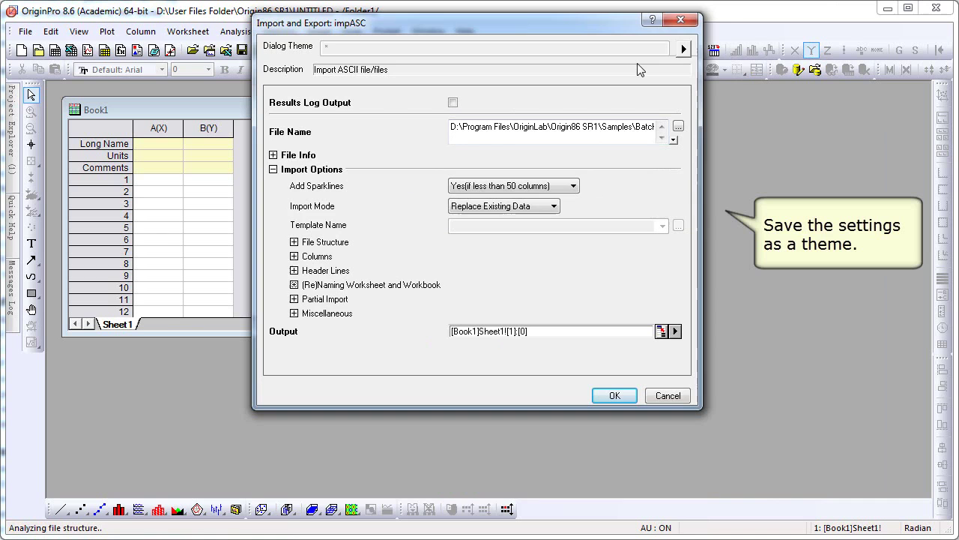
Step: Save these settings as the theme 'My csv import' and import T275K.csv
left_click(684, 49)
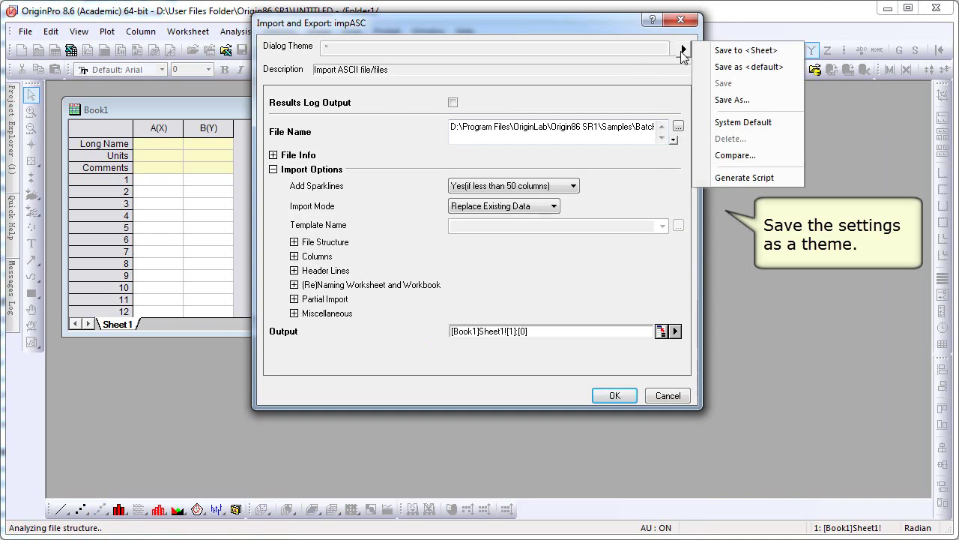
left_click(731, 100)
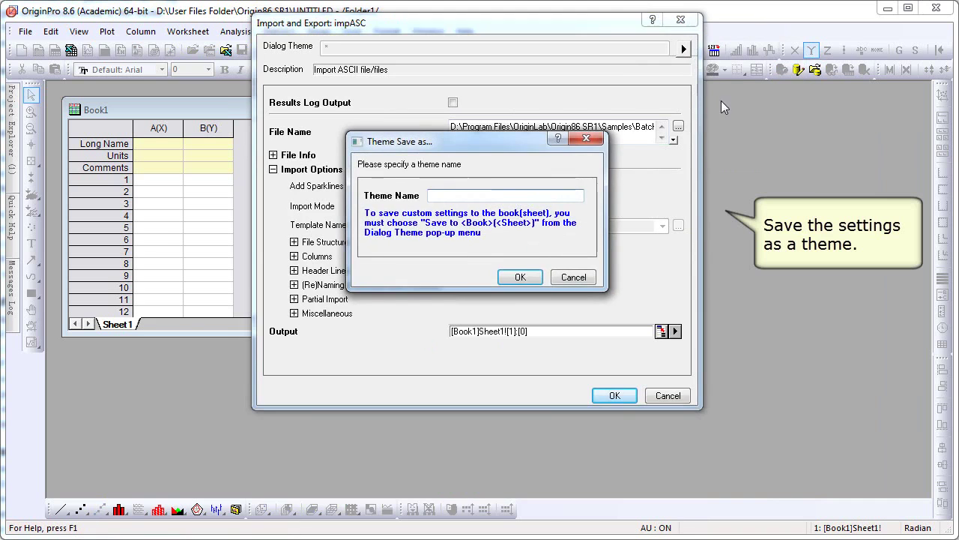
left_click(509, 194)
type("My csv ")
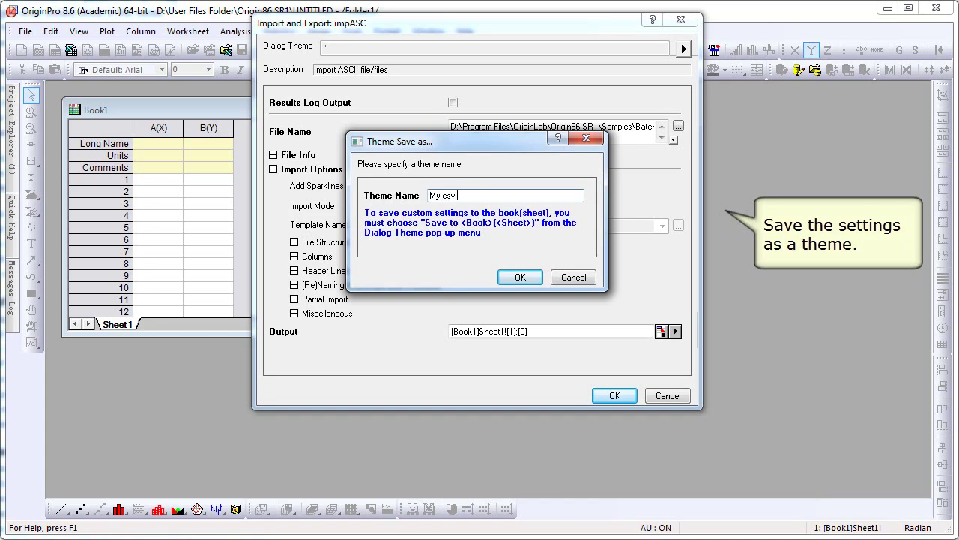
type("import")
left_click(514, 275)
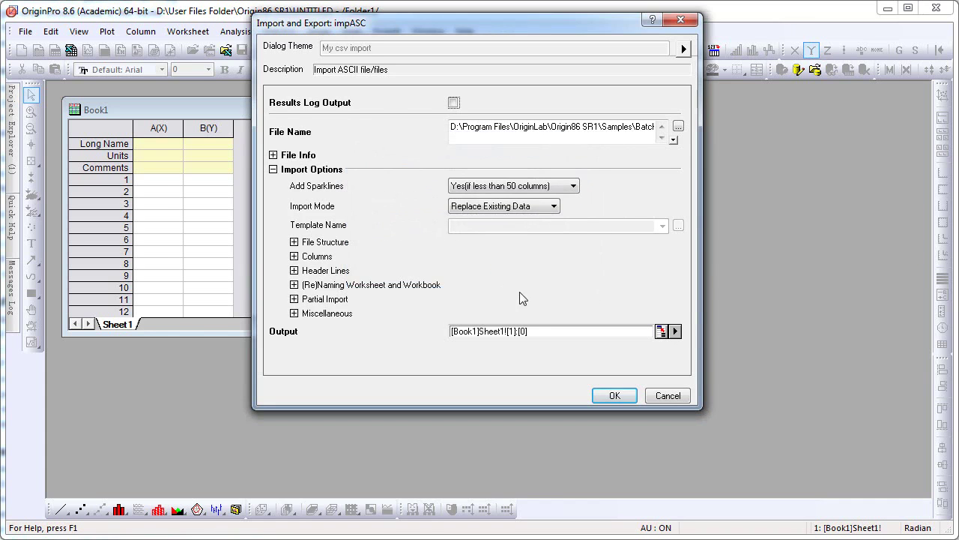
left_click(607, 395)
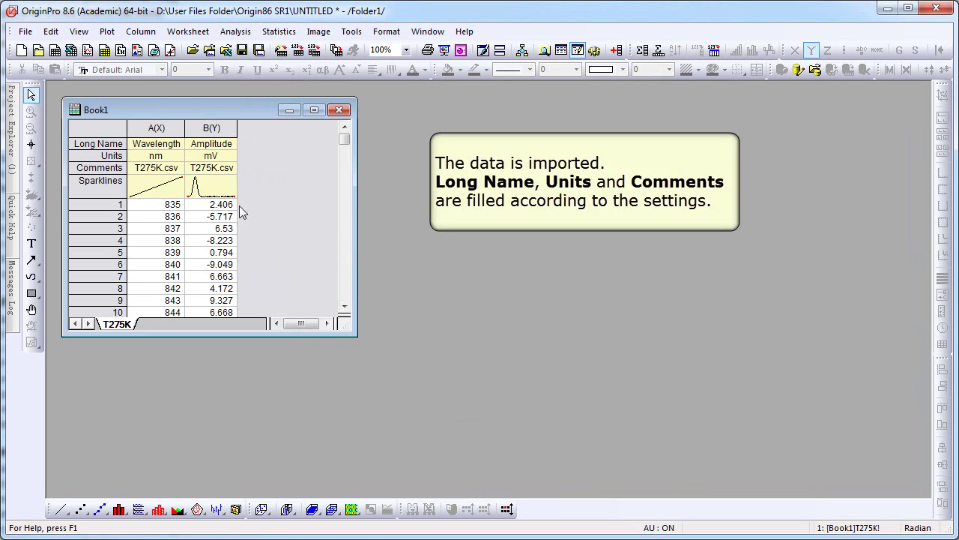
left_click(107, 144)
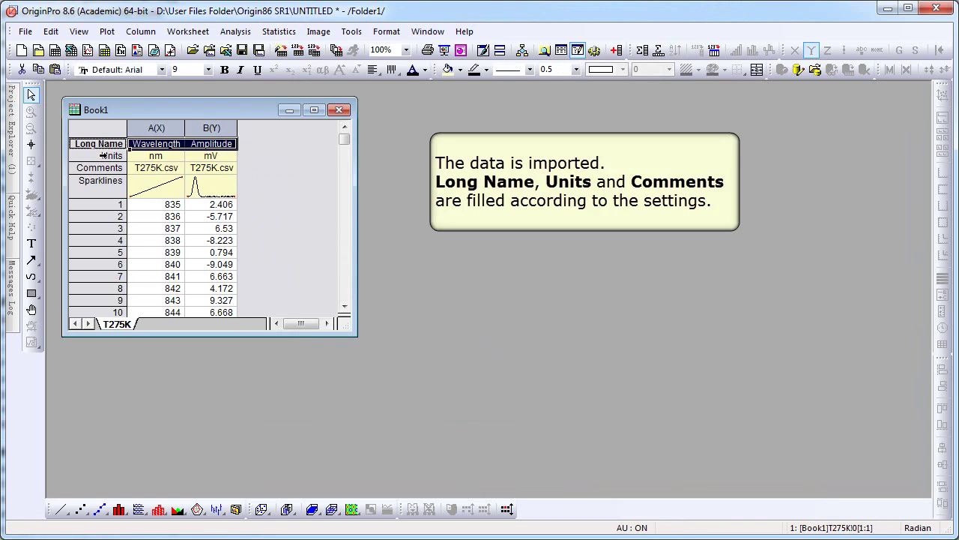
left_click(103, 155)
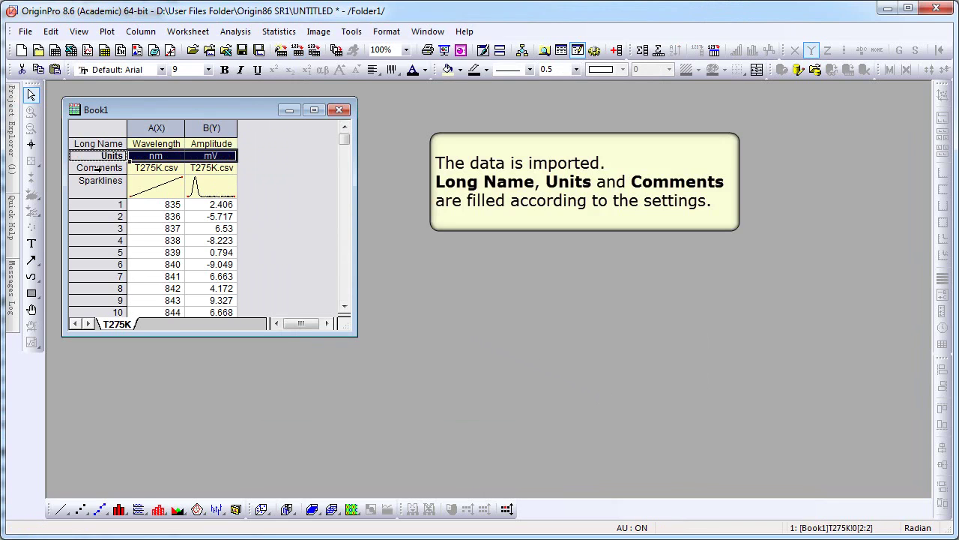
left_click(97, 168)
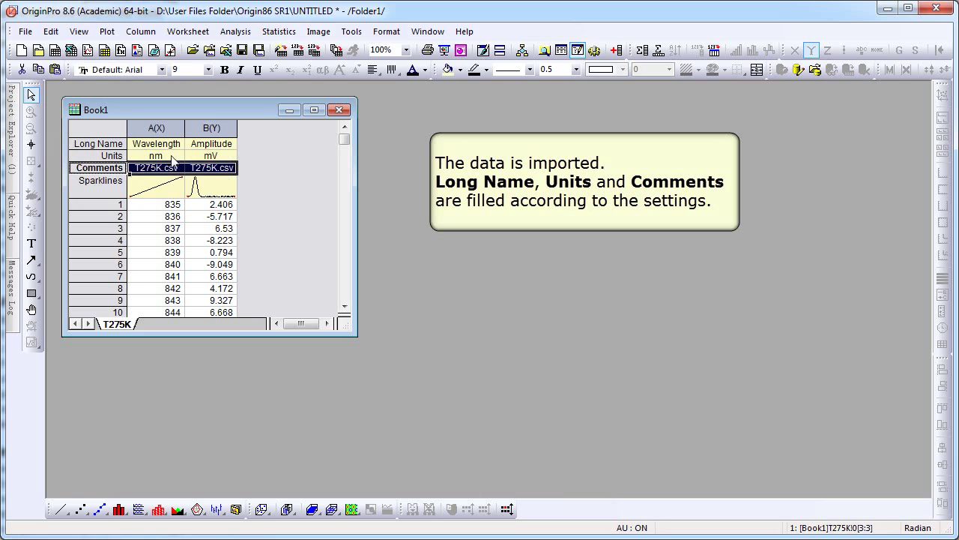
left_click(204, 129)
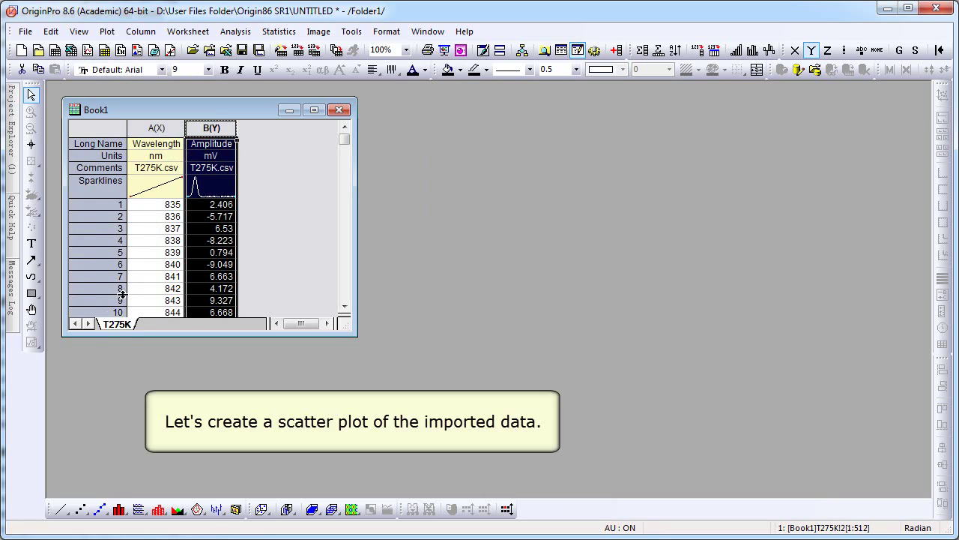
left_click(81, 509)
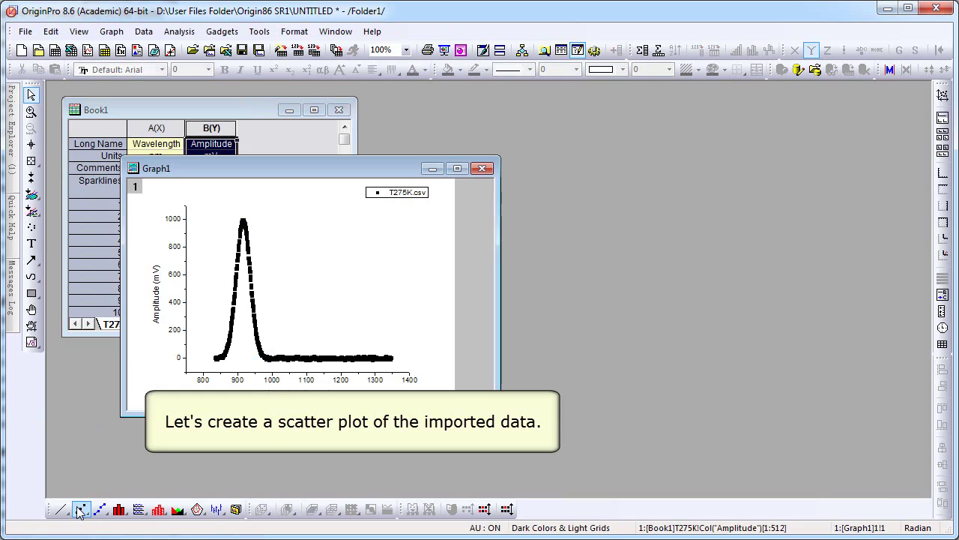
Step: Launch the Peak Analyzer with the Integrate Peaks goal and advance to the Baseline Mode page
left_click(179, 32)
mouse_move(242, 104)
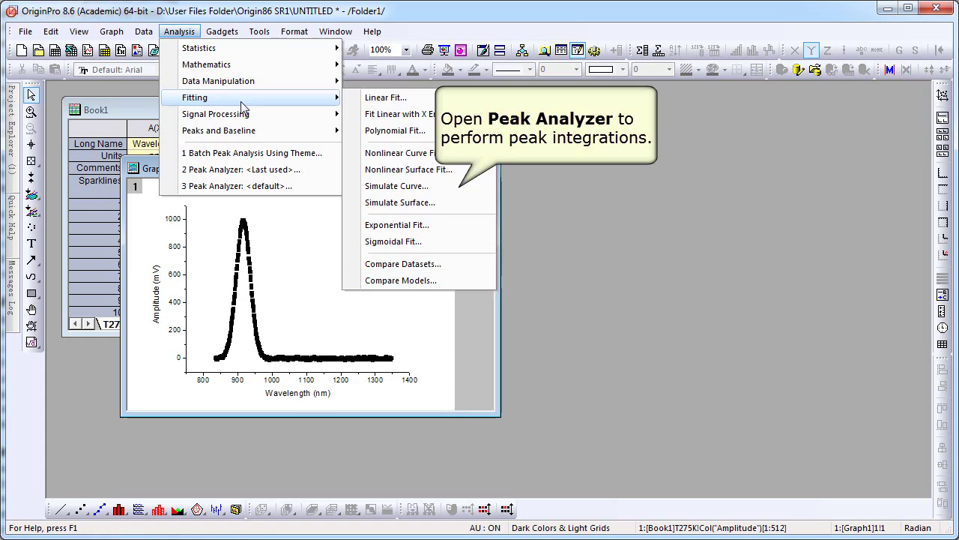
mouse_move(274, 132)
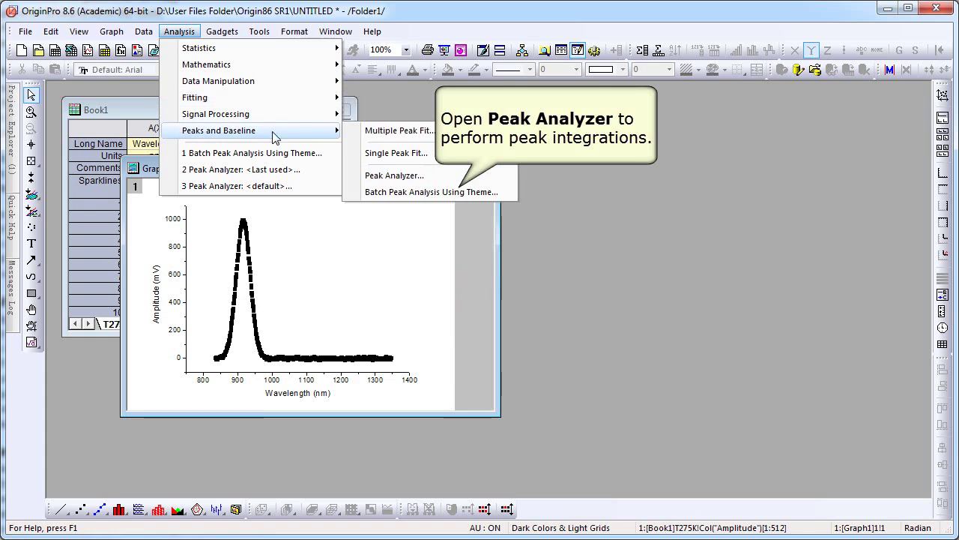
left_click(420, 177)
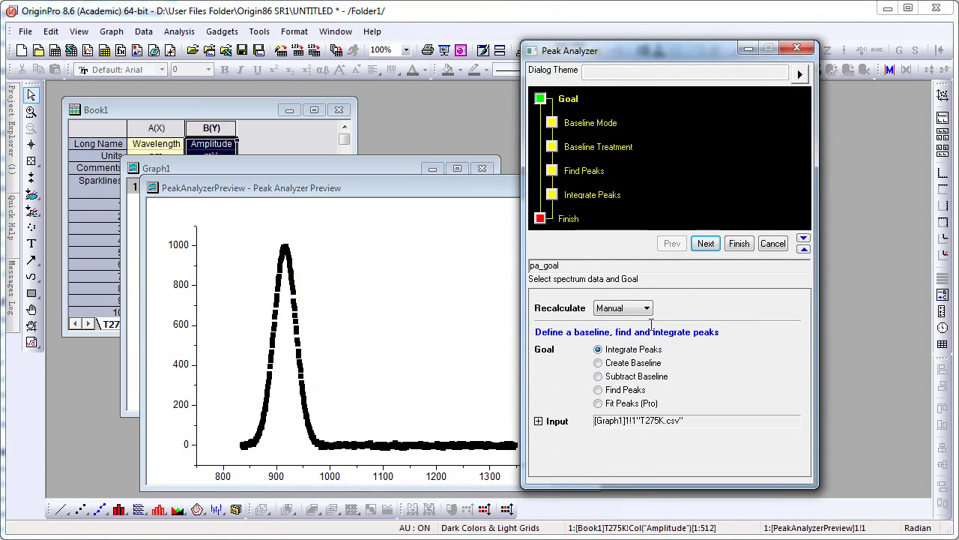
left_click(708, 248)
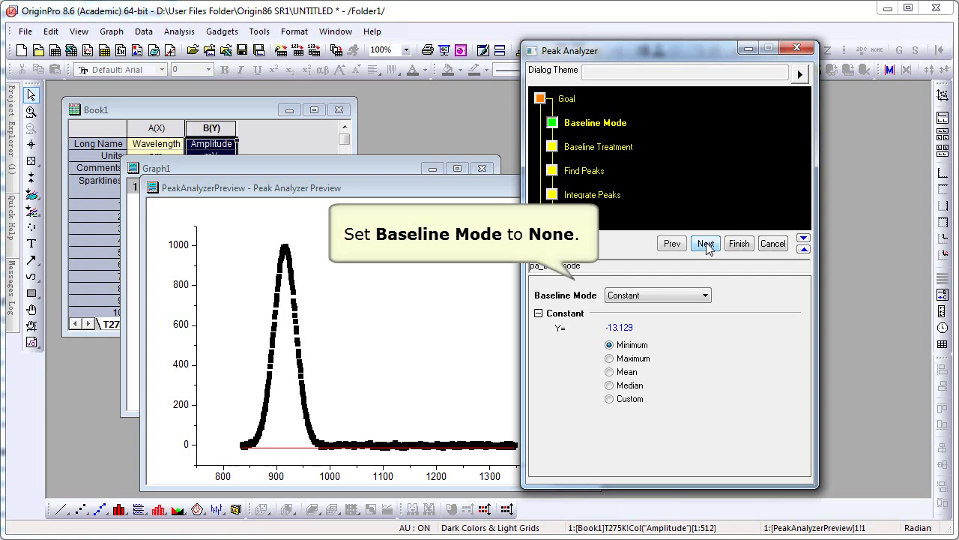
Step: Set the Baseline Mode to None
left_click(700, 297)
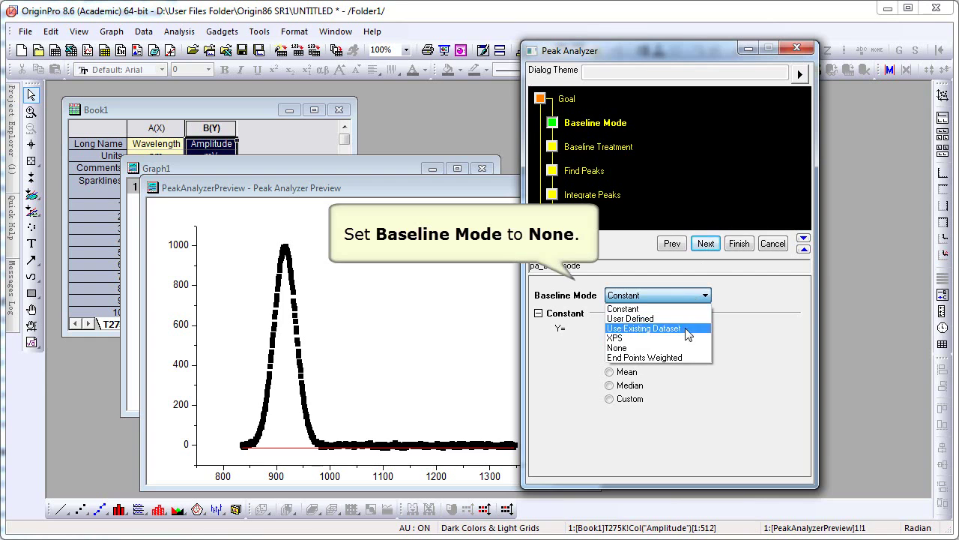
left_click(685, 349)
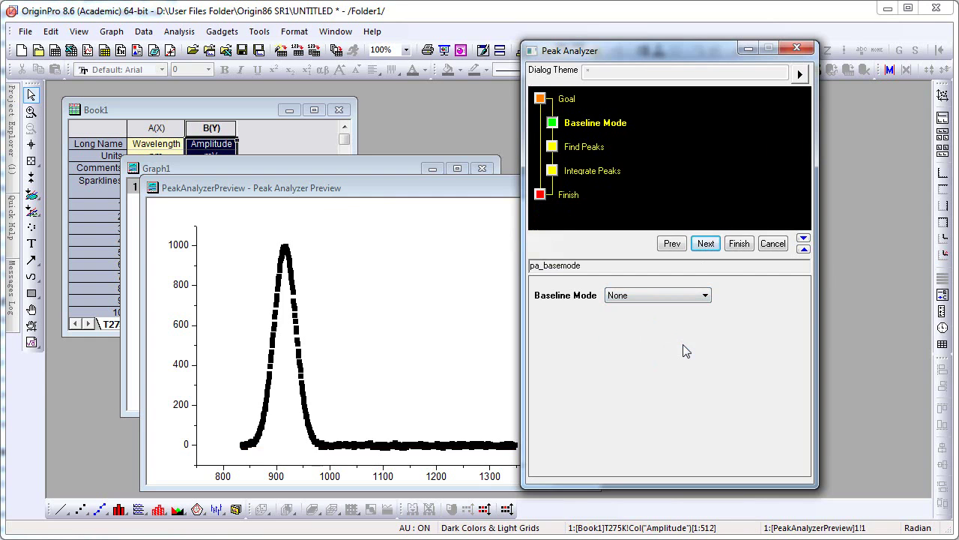
left_click(706, 245)
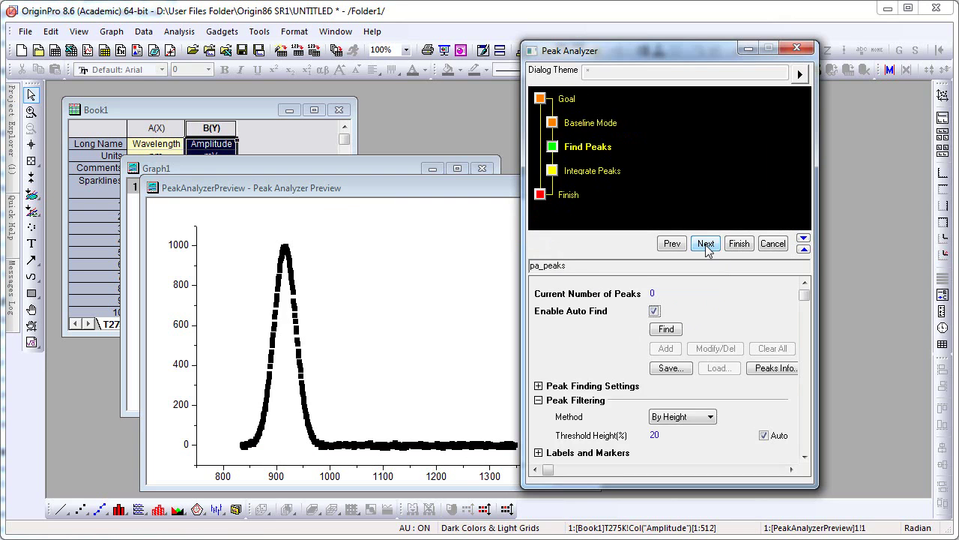
Step: Raise Local Points to 10 and find the single peak at 917
double_click(650, 294)
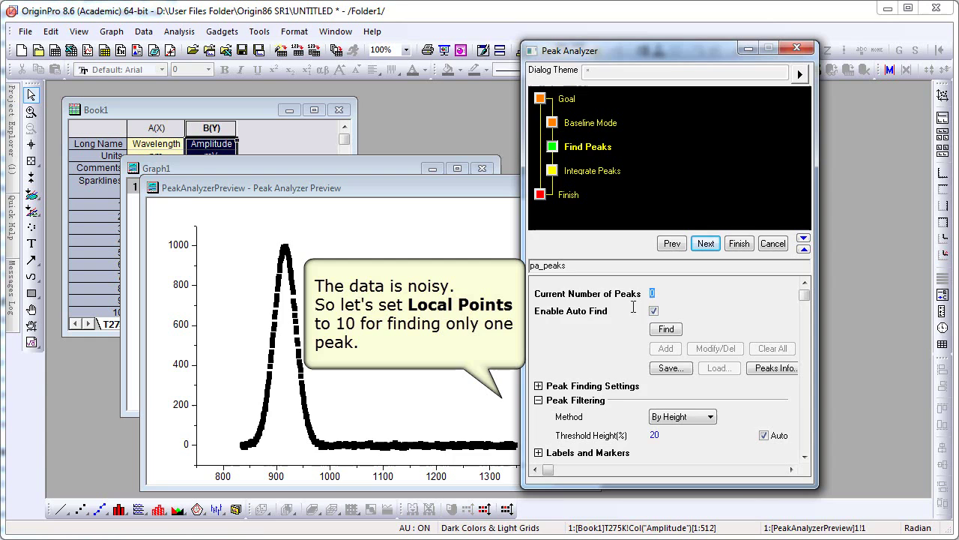
left_click(538, 386)
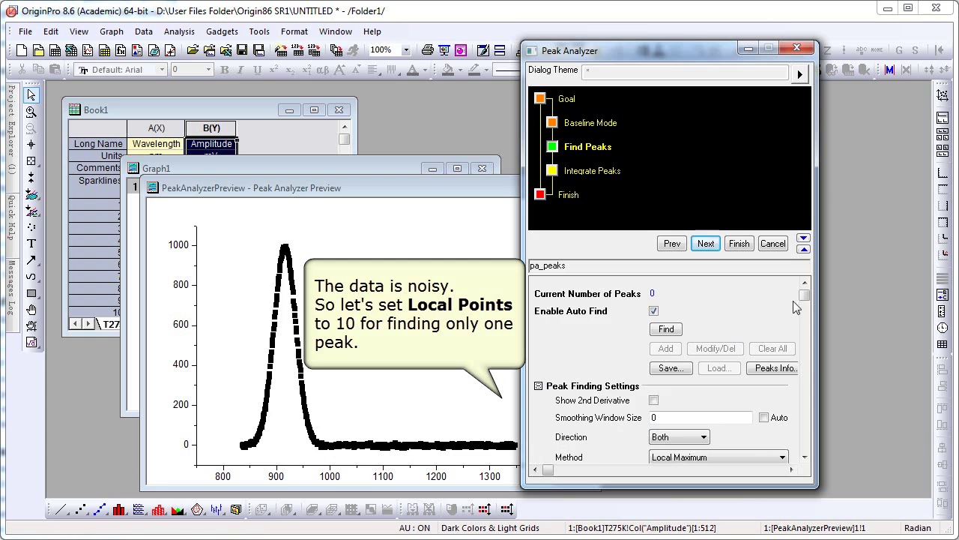
left_click_drag(804, 296, 805, 355)
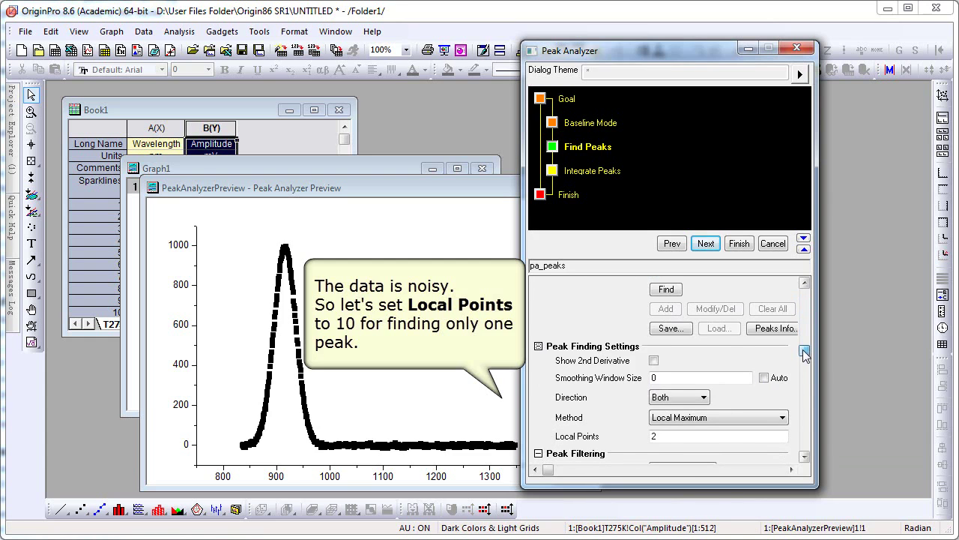
left_click(674, 435)
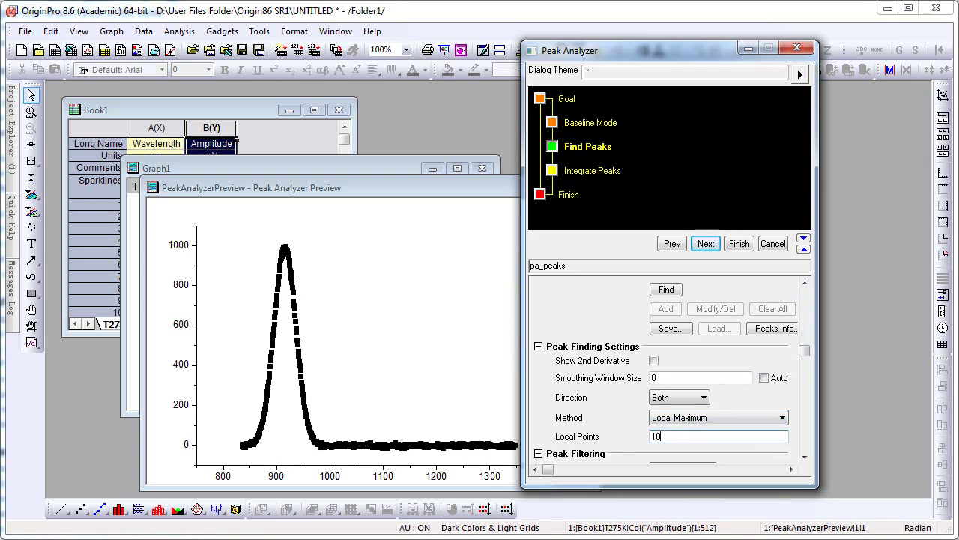
left_click(664, 292)
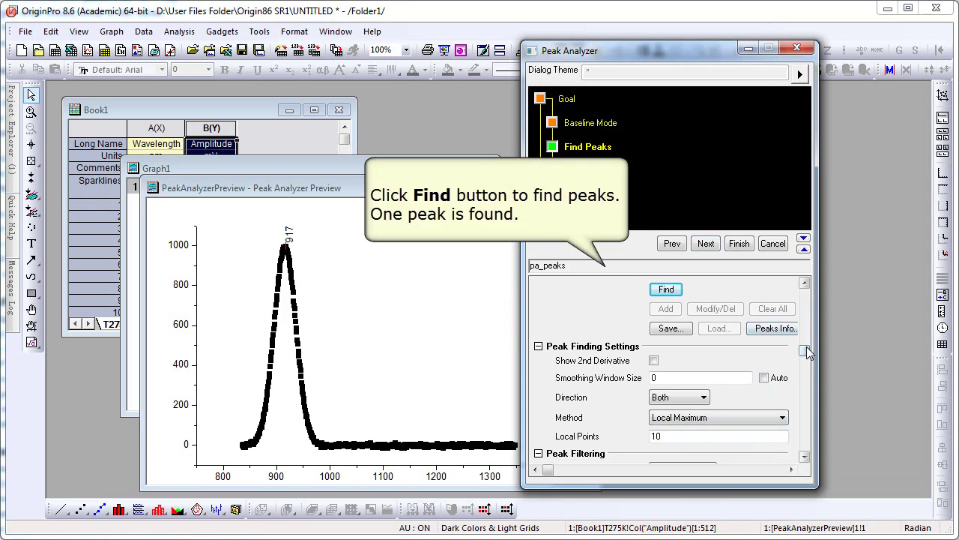
left_click_drag(804, 348, 823, 298)
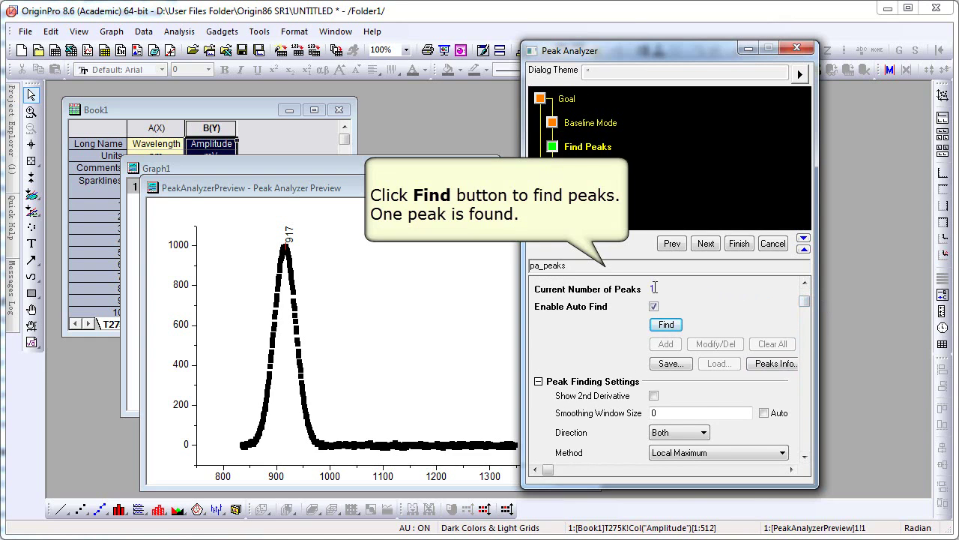
left_click_drag(653, 288, 644, 289)
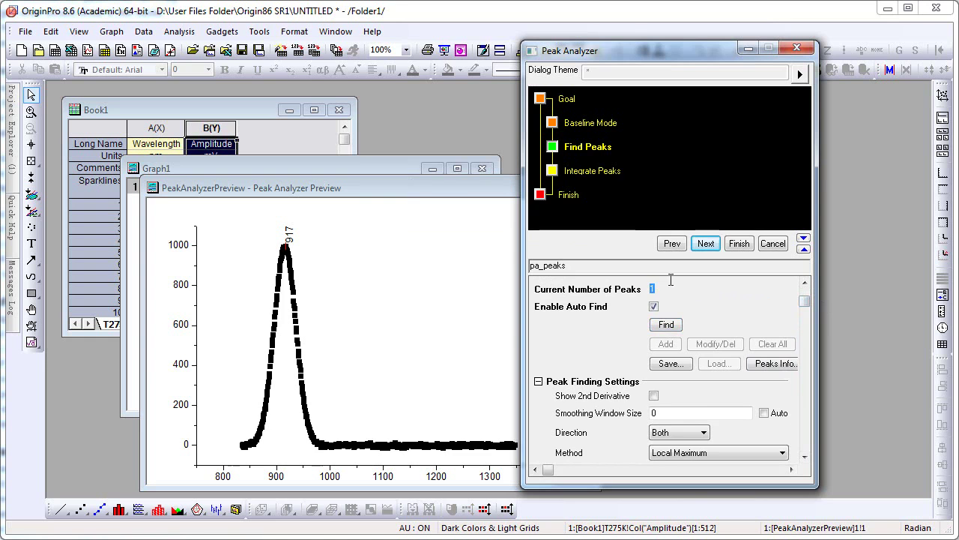
Step: On the Integrate Peaks page, output all quantities, including Right Half Width and Peak Centroid
left_click(708, 244)
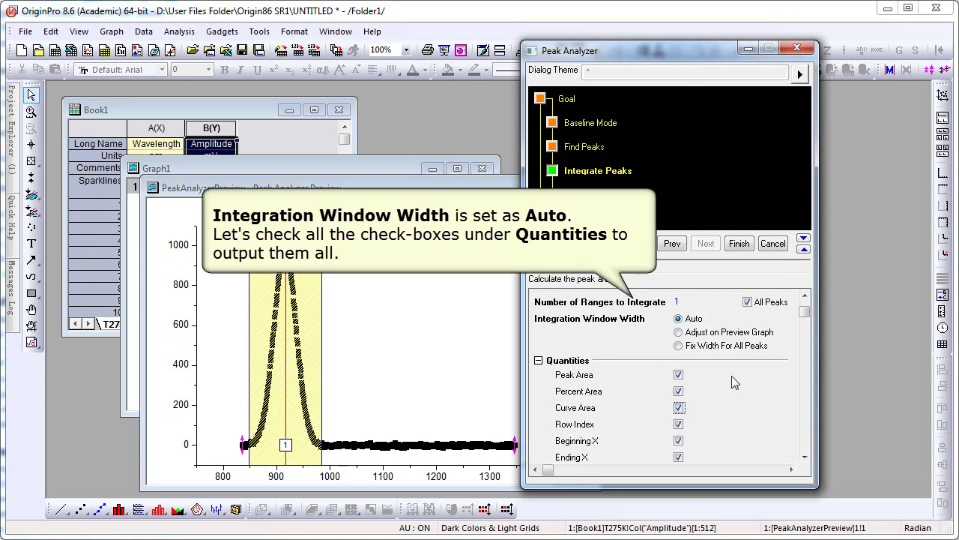
left_click_drag(805, 314, 801, 433)
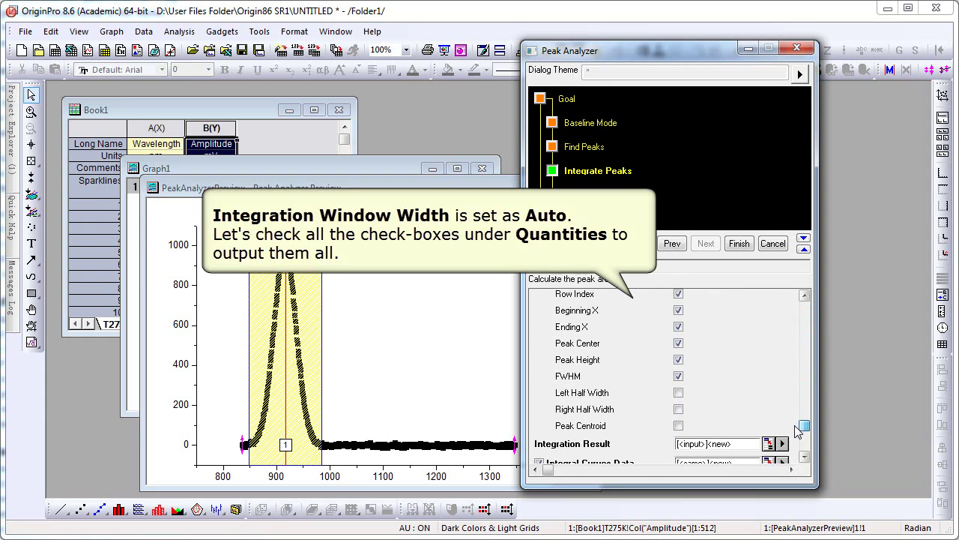
left_click(678, 410)
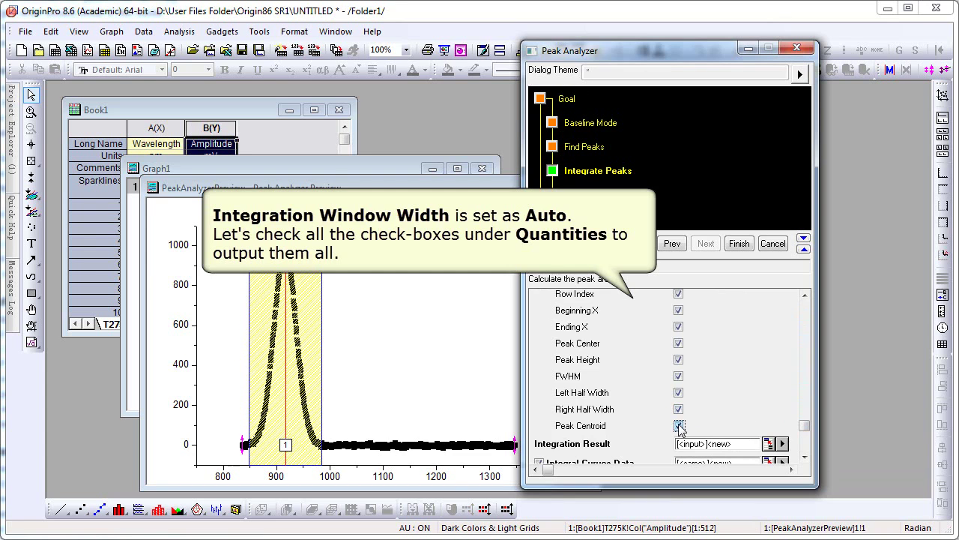
left_click(679, 426)
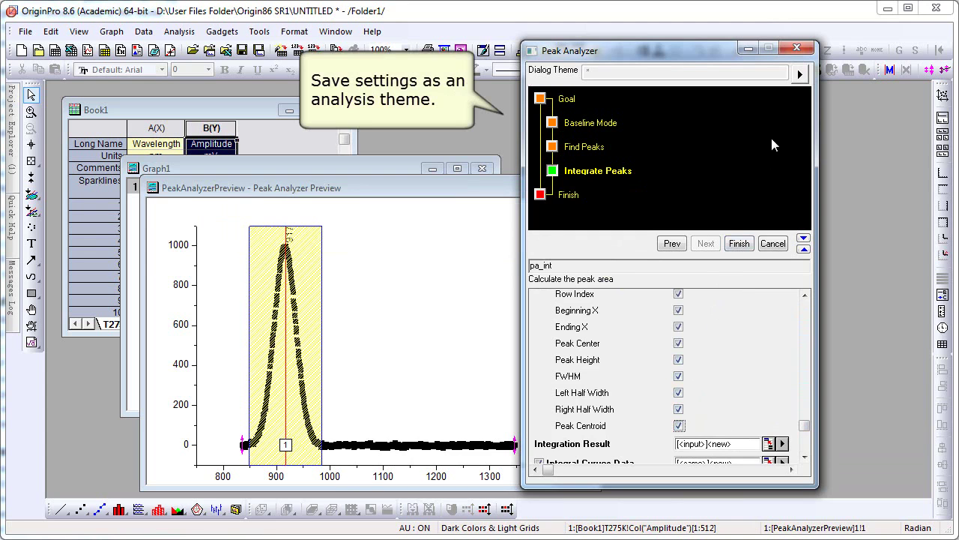
left_click(800, 76)
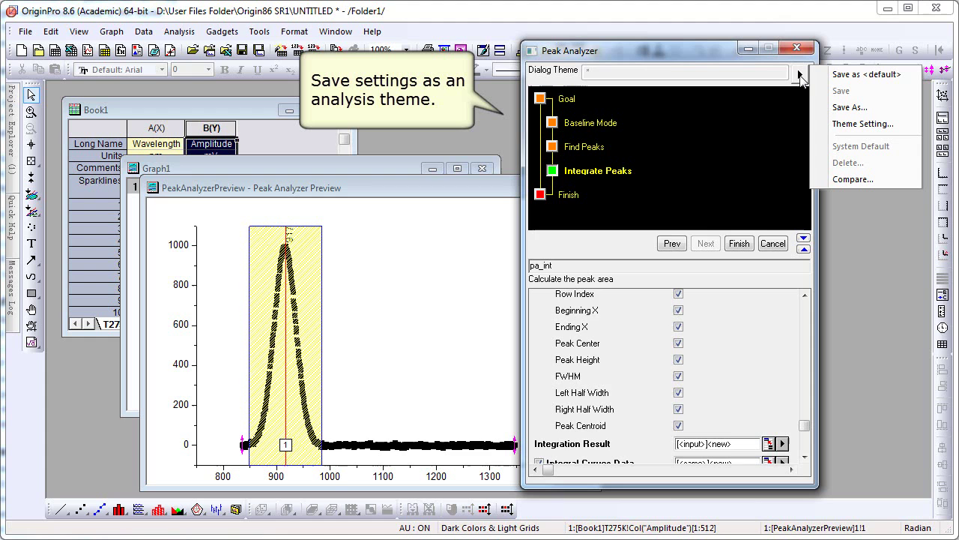
Step: Save the Peak Analyzer settings as the theme 'My peak integration'
left_click(841, 109)
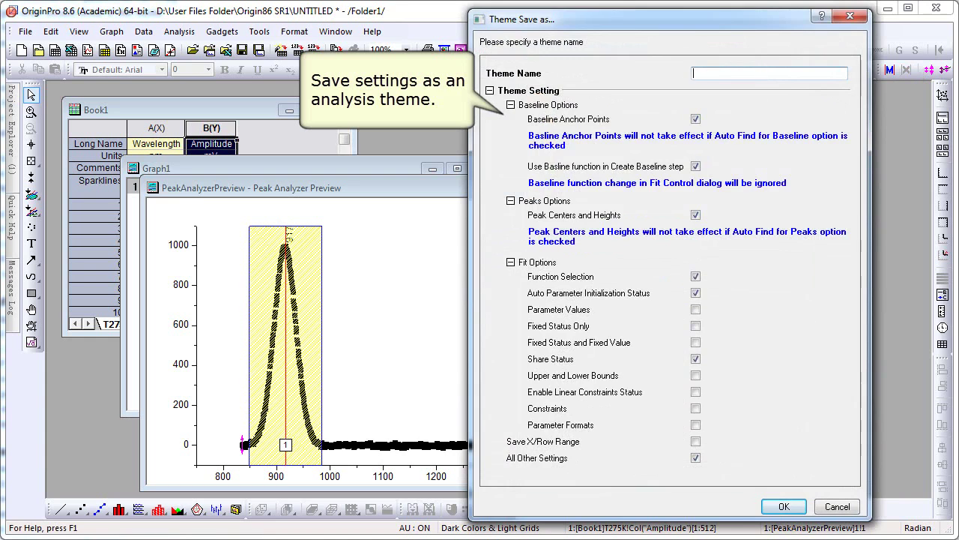
type("My peak integration")
left_click(785, 505)
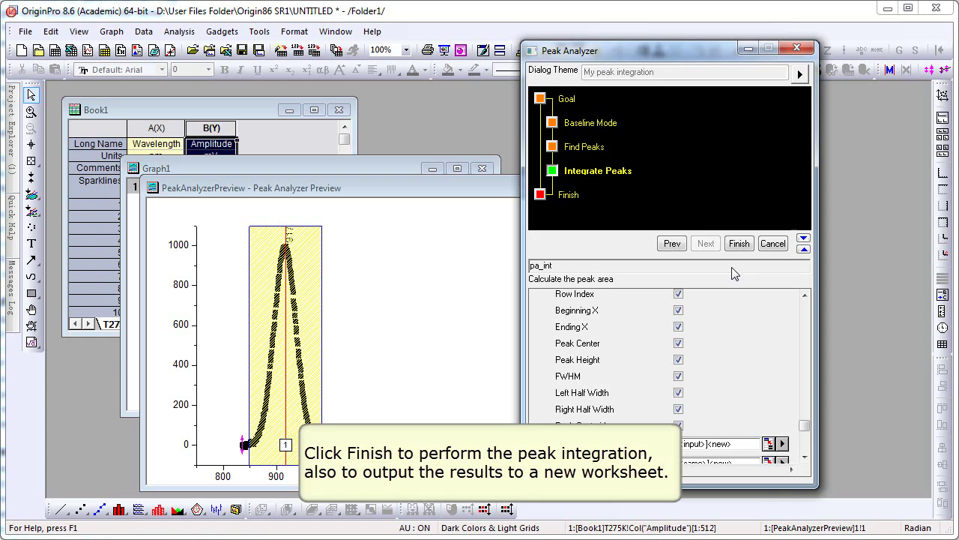
Step: Run the integration and review Integration_Result1 (Center 917, Height 996.769) in an enlarged Book1
left_click(731, 245)
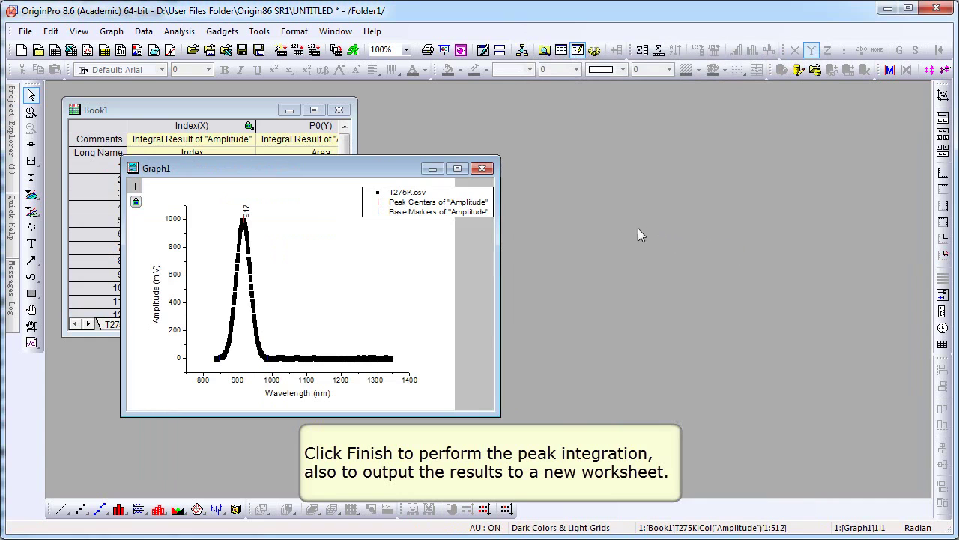
left_click(245, 113)
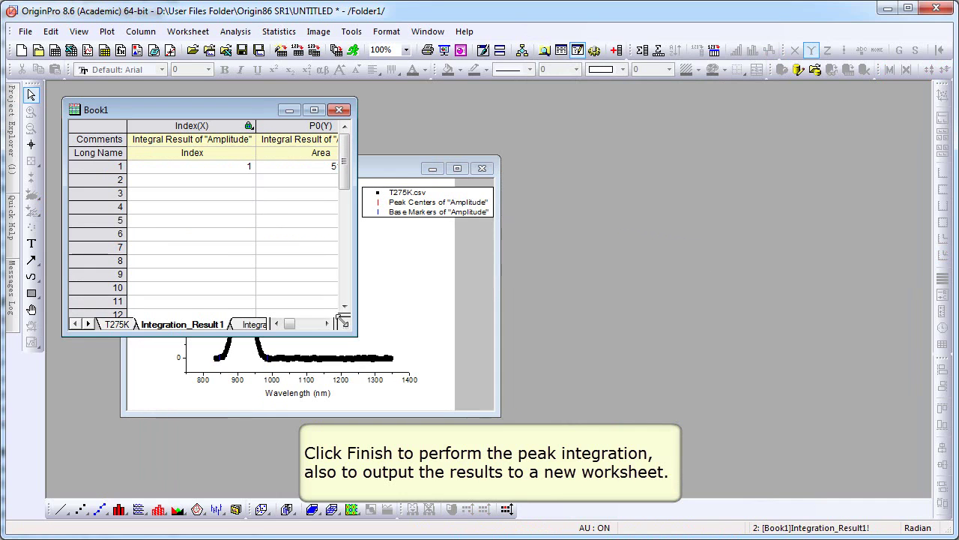
left_click_drag(343, 324, 829, 343)
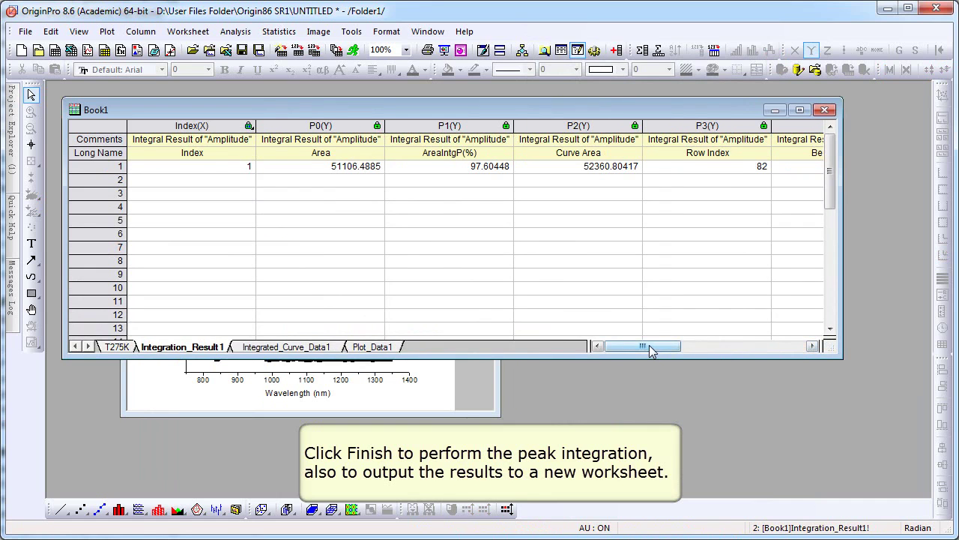
left_click_drag(650, 351, 773, 350)
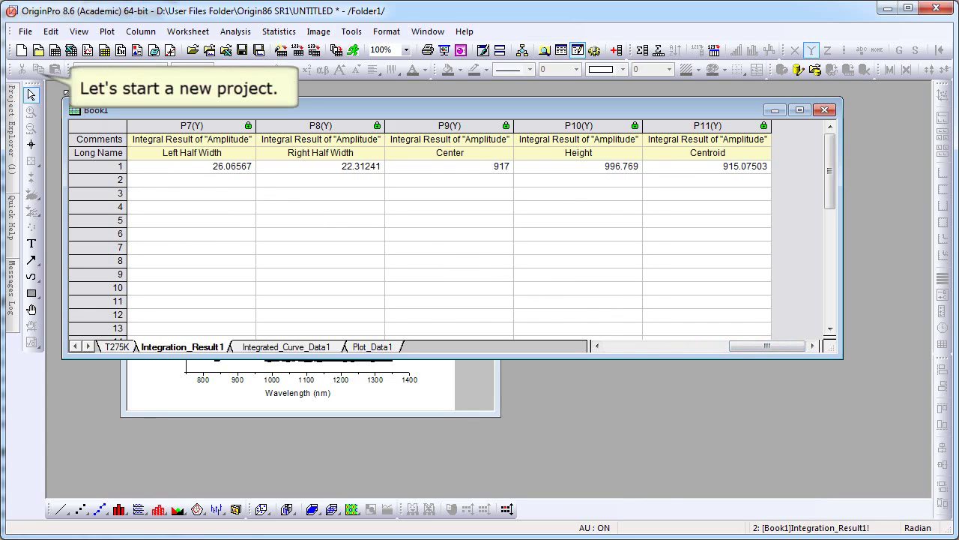
left_click(21, 51)
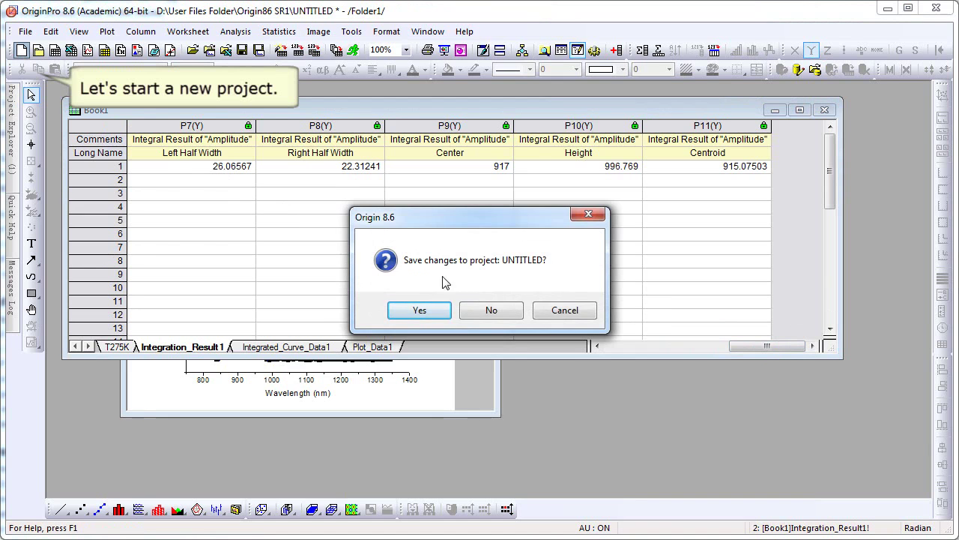
Step: Discard the old project and queue T275K.csv through T365K.csv, sorted by file name, for import
left_click(489, 309)
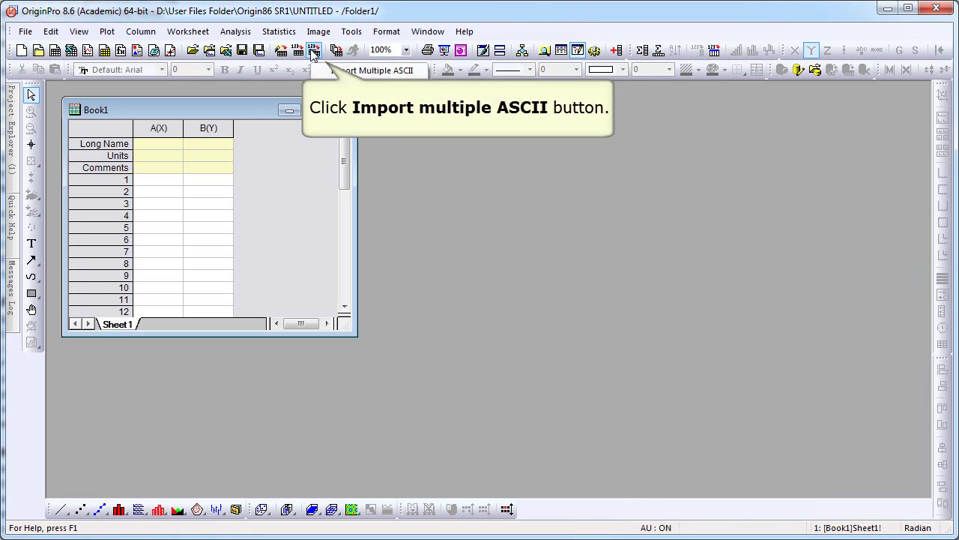
left_click(314, 51)
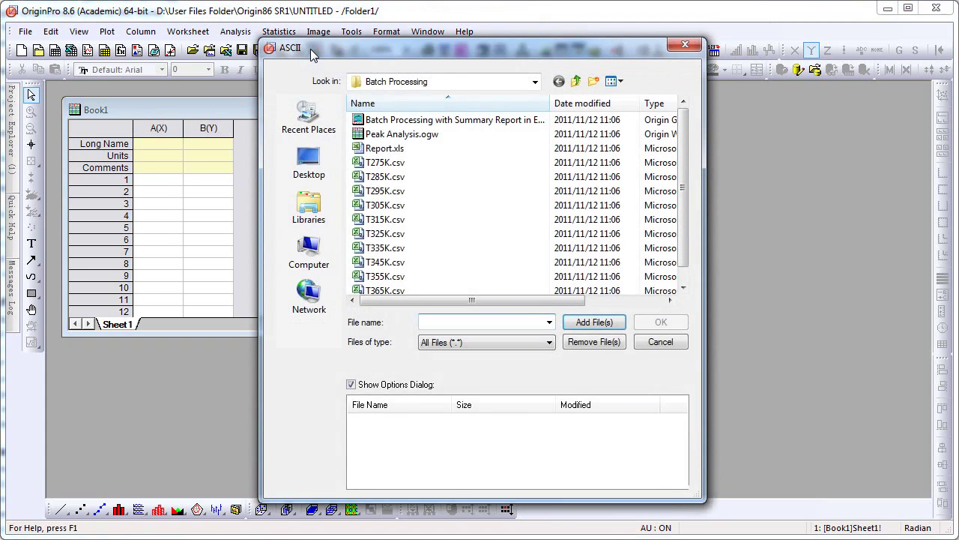
left_click(385, 163)
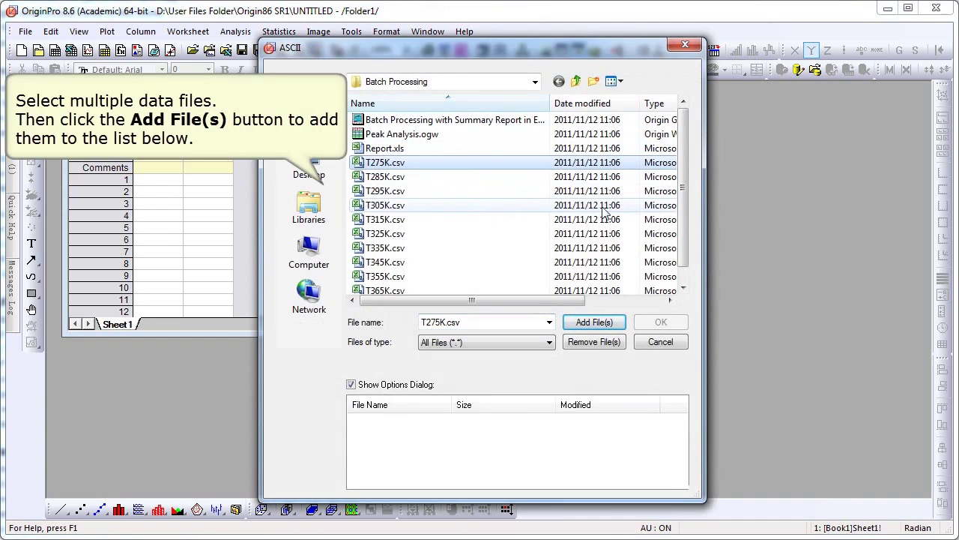
scroll(682, 228, "down", 1)
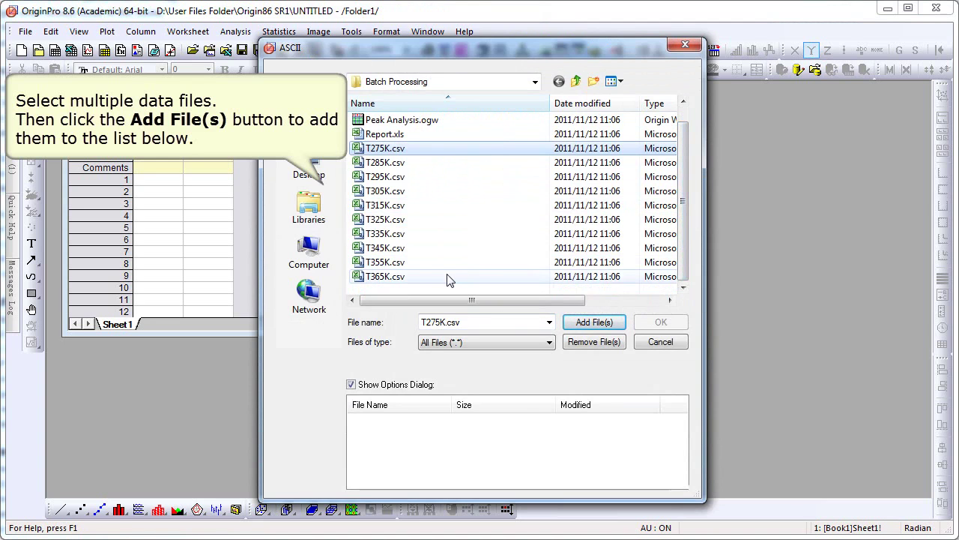
left_click(447, 277, "shift")
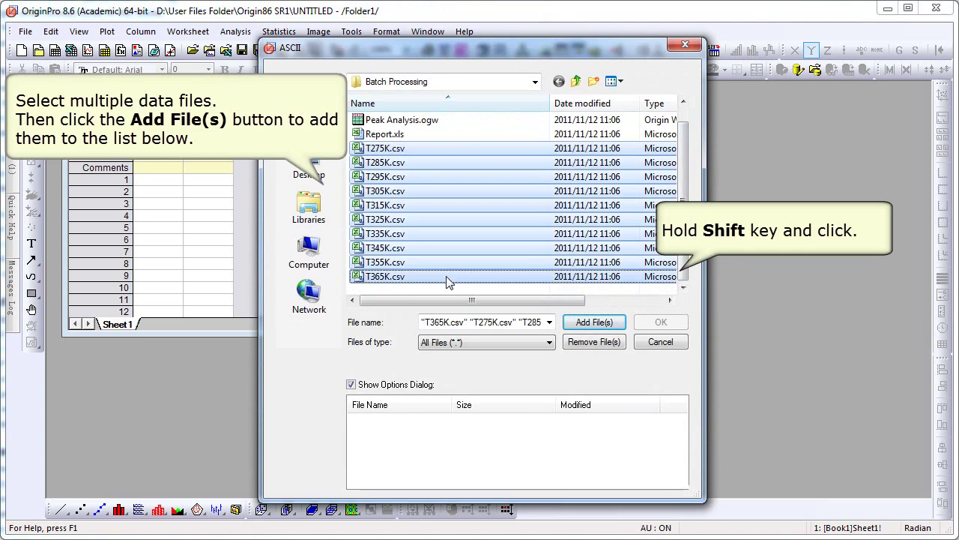
left_click(584, 323)
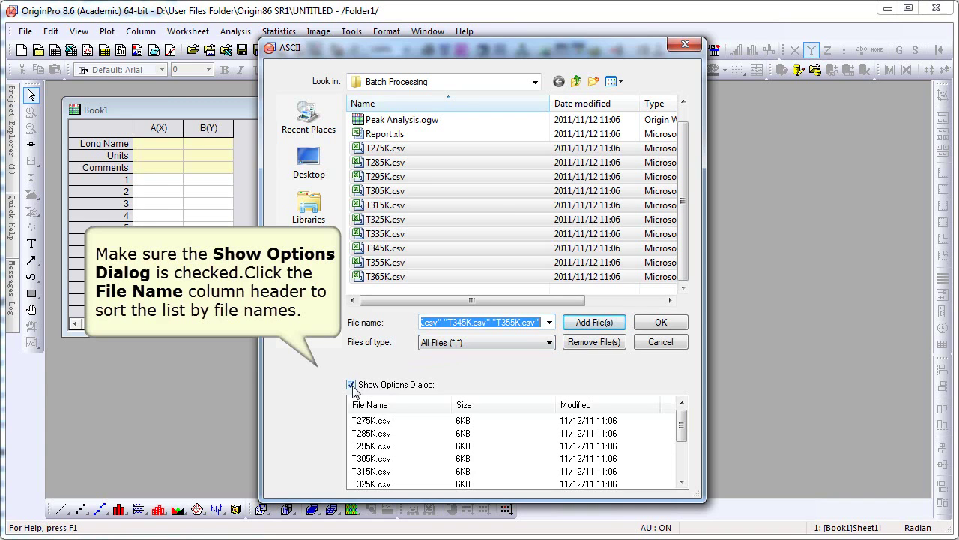
left_click(371, 405)
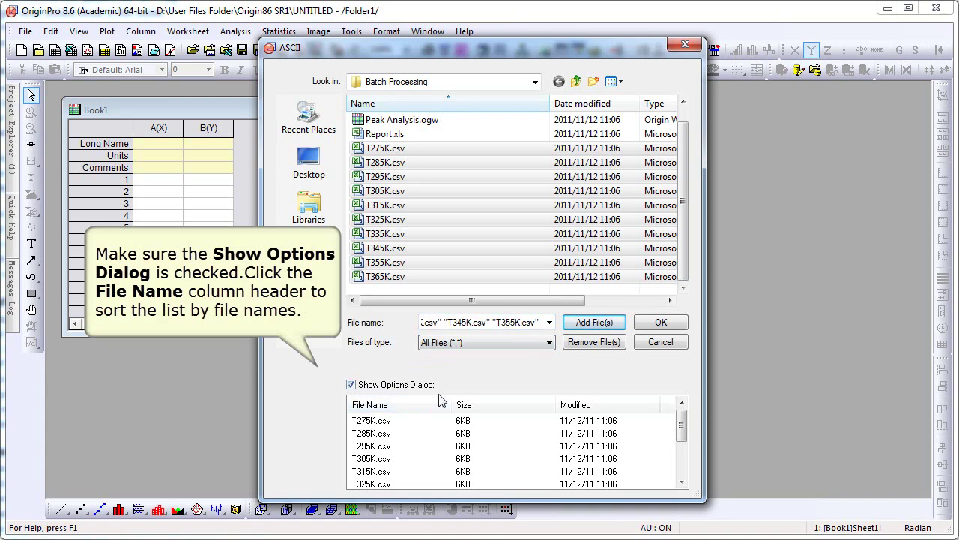
left_click(659, 324)
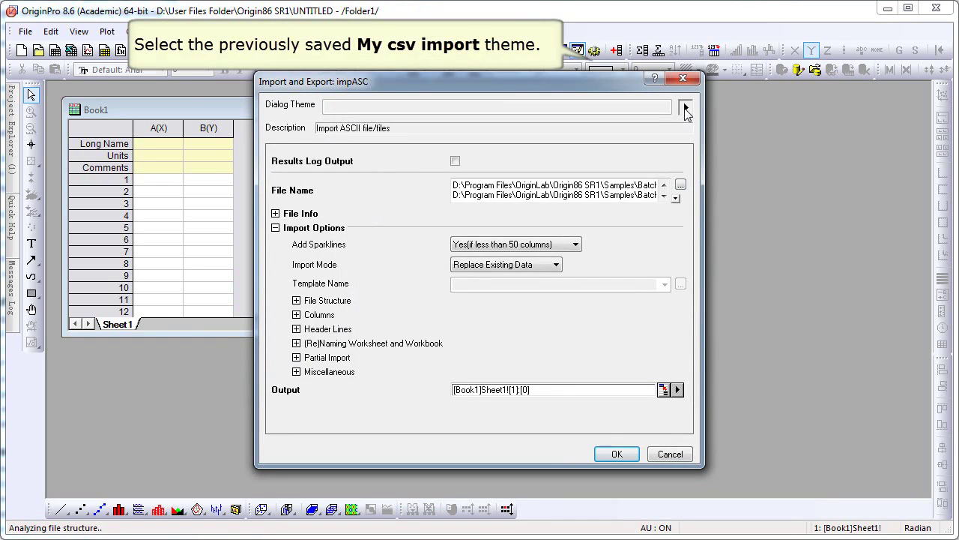
Step: Import the ten files with the 'My csv import' theme, each into a new sheet
left_click(686, 109)
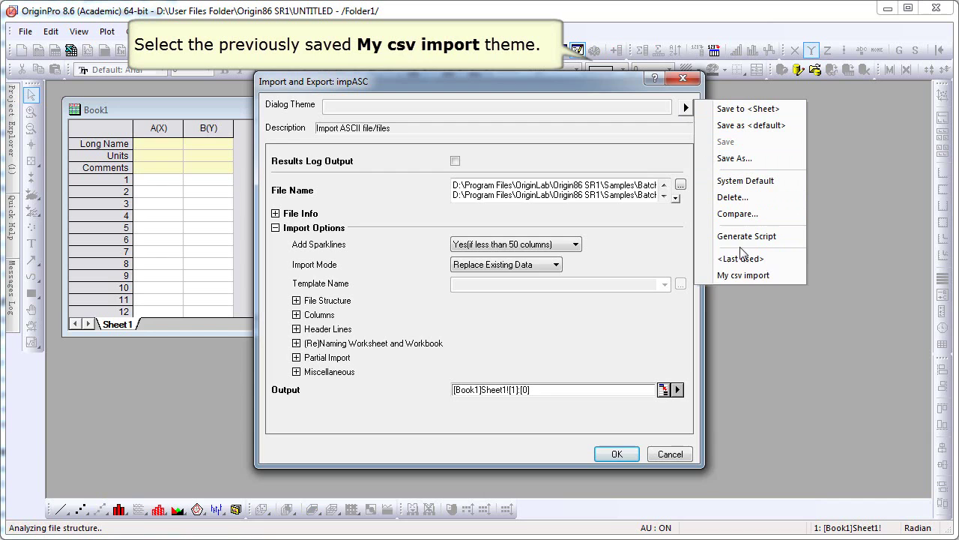
left_click(752, 278)
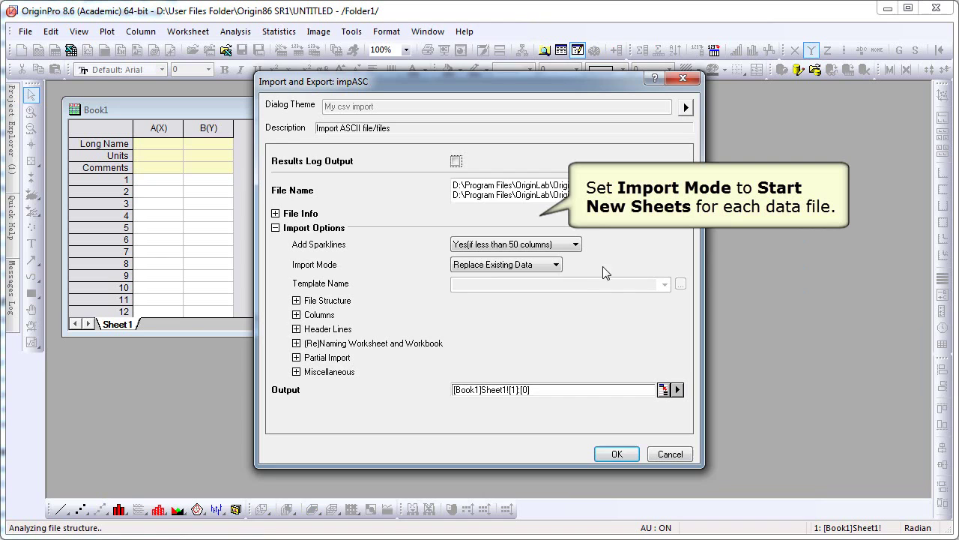
left_click(553, 267)
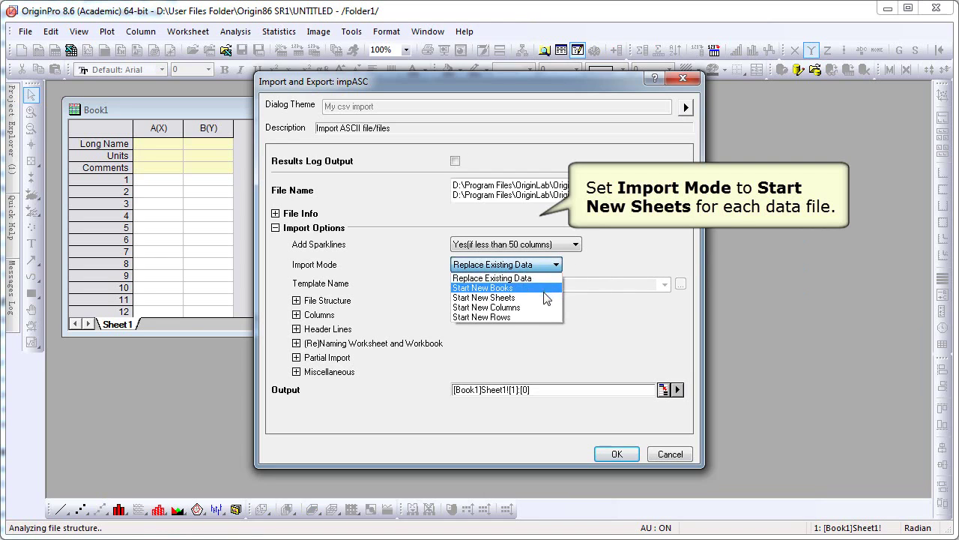
left_click(544, 298)
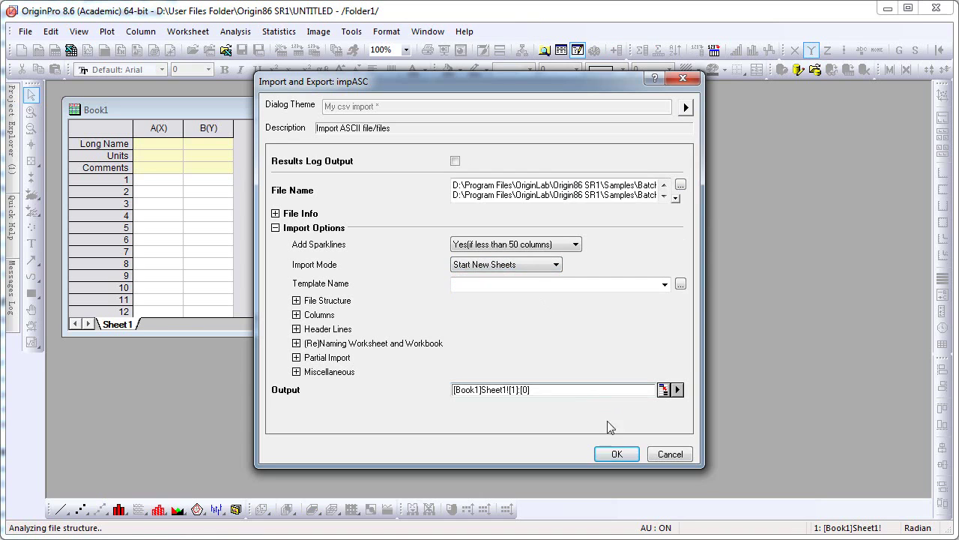
left_click(617, 453)
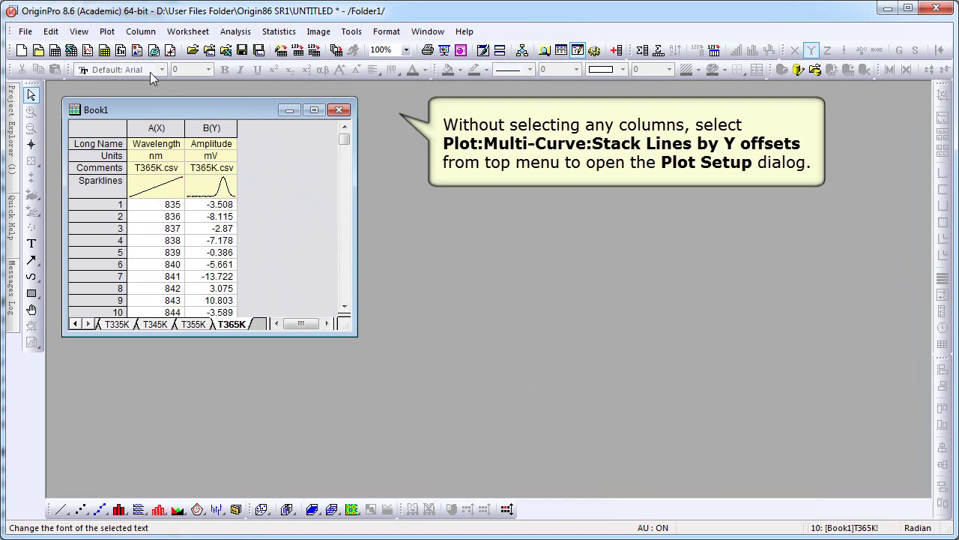
Step: Start a new Stack Lines by Y Offsets plot from the Plot > Multi-Curve menu
left_click(110, 36)
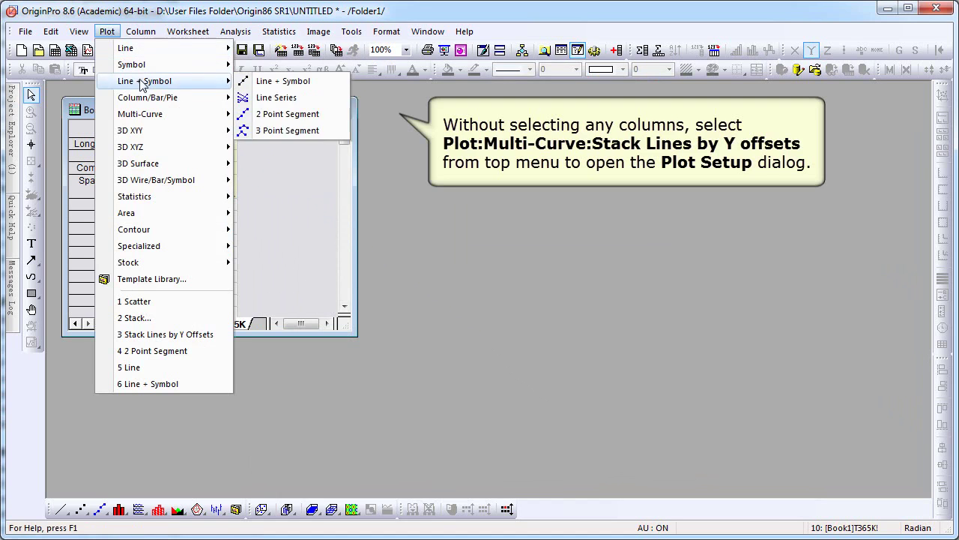
mouse_move(168, 115)
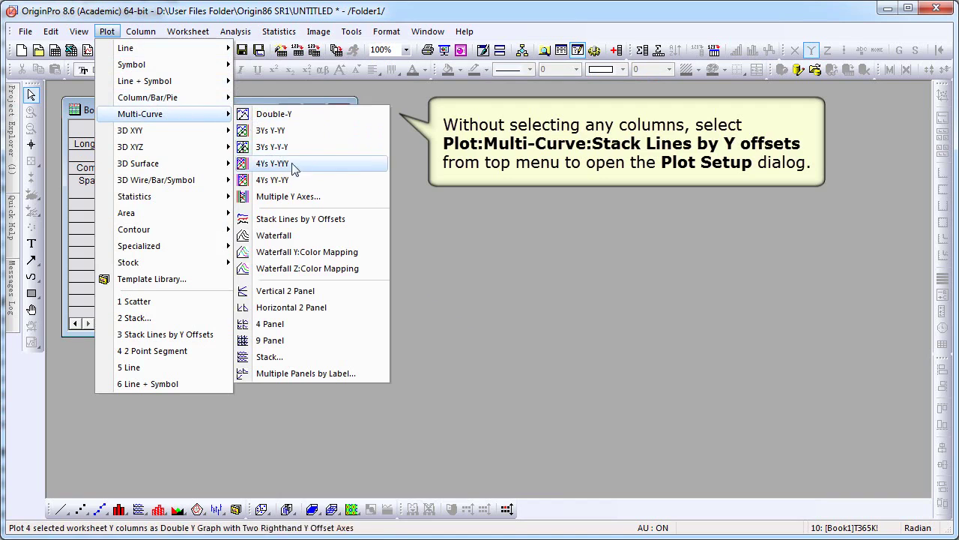
left_click(320, 220)
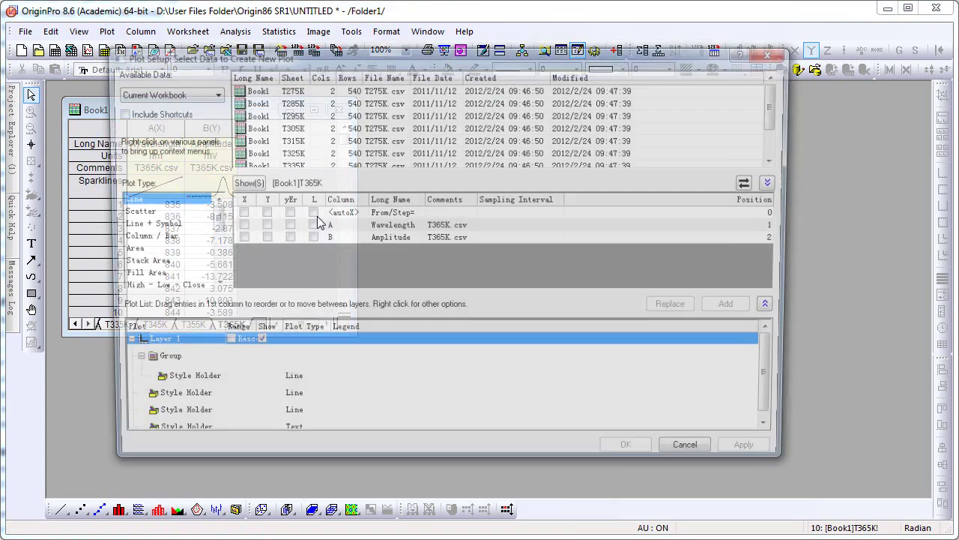
Step: Plot Amplitude versus Wavelength from sheets T275K through T365K as a stacked offset line graph
left_click(262, 90)
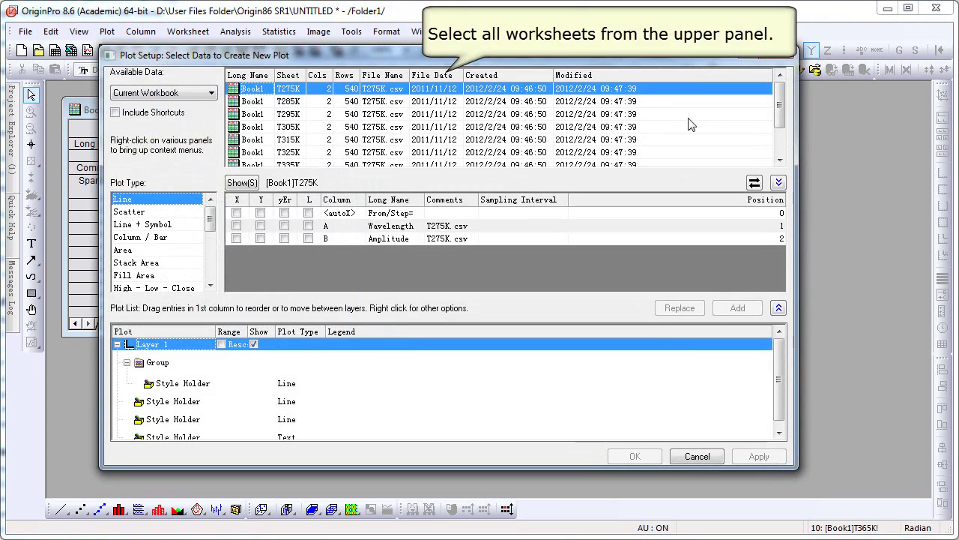
left_click_drag(779, 117, 725, 163)
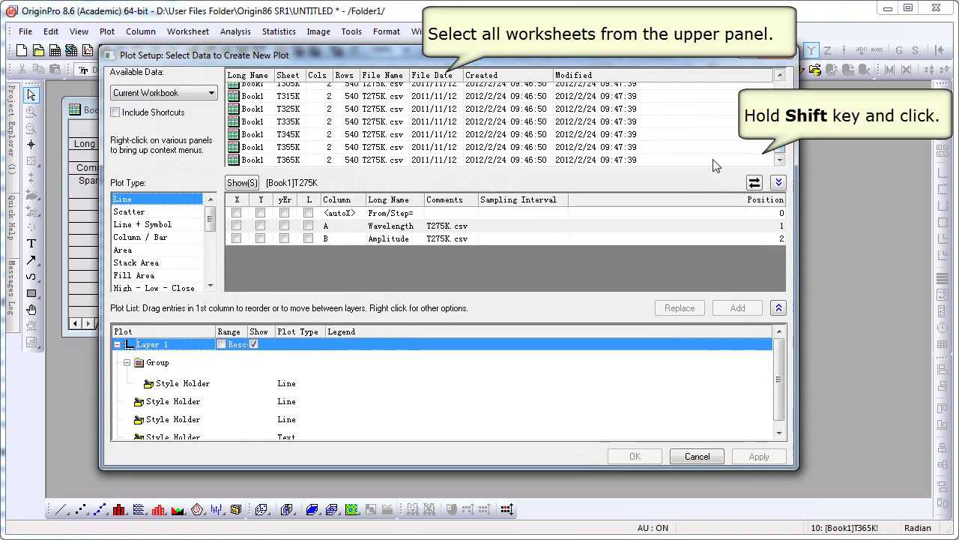
left_click(672, 159, "shift")
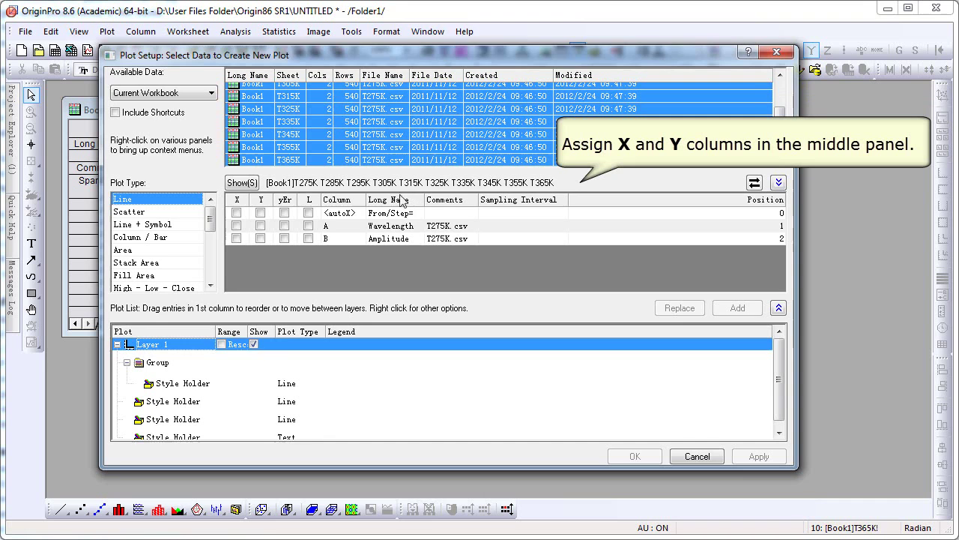
left_click(238, 225)
left_click(259, 236)
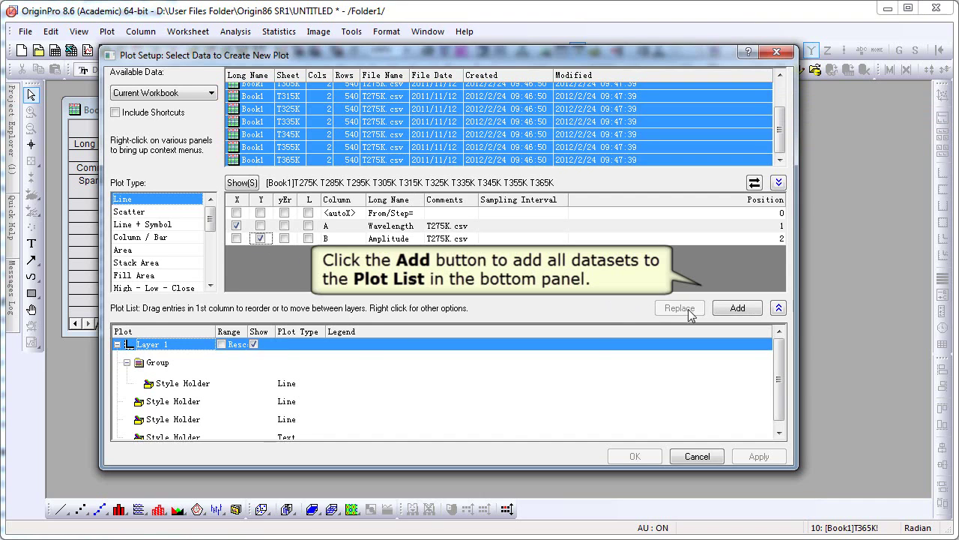
left_click(723, 308)
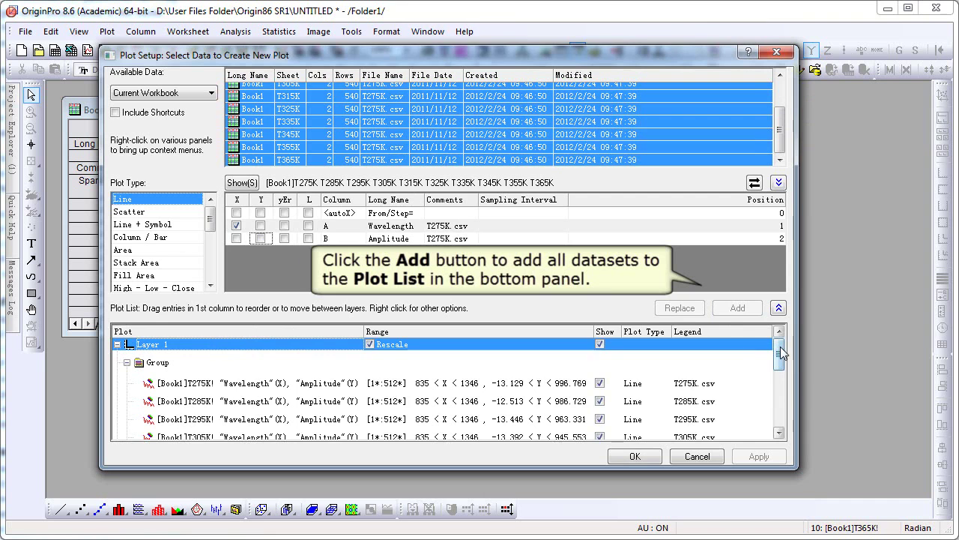
left_click_drag(780, 352, 789, 403)
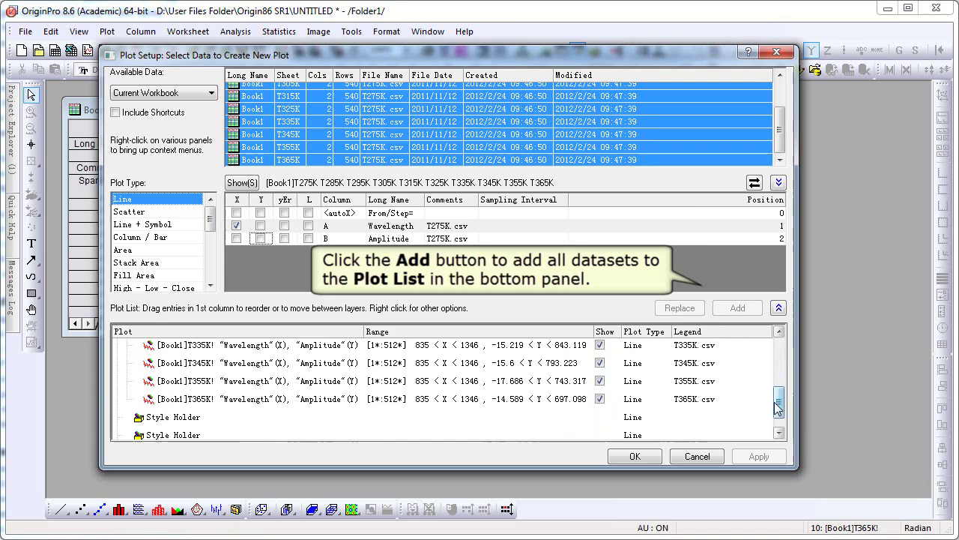
left_click(641, 455)
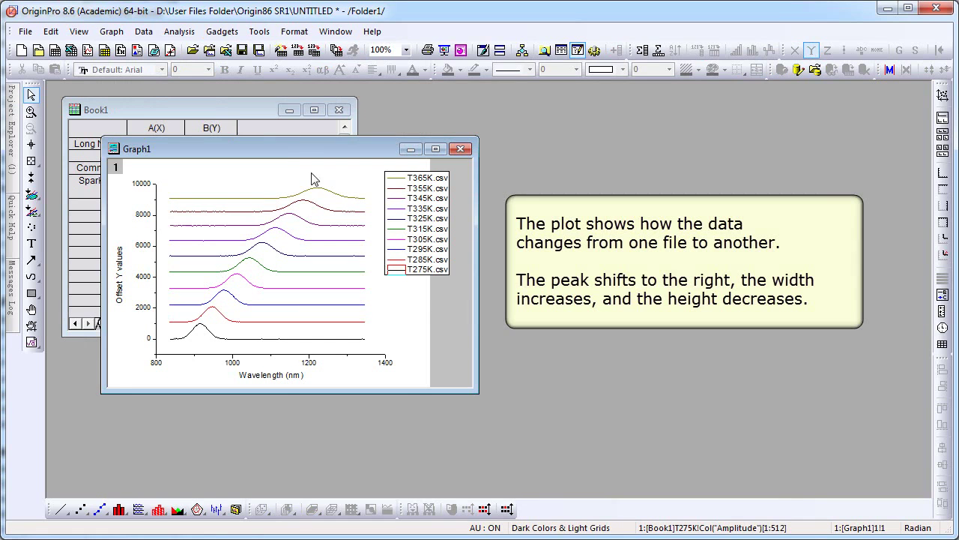
Step: Open the Batch Peak Analysis Using Theme dialog under Analysis > Peaks and Baseline
left_click(180, 33)
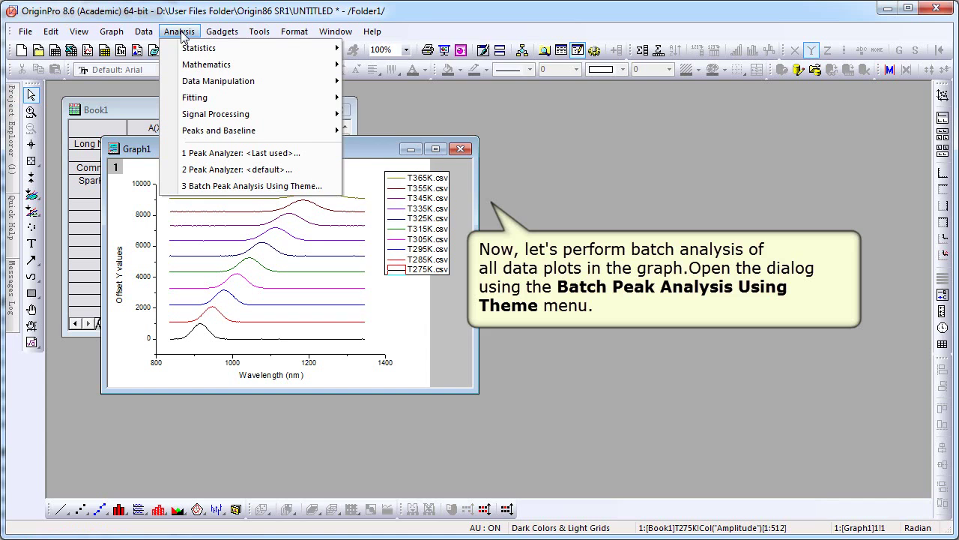
mouse_move(259, 133)
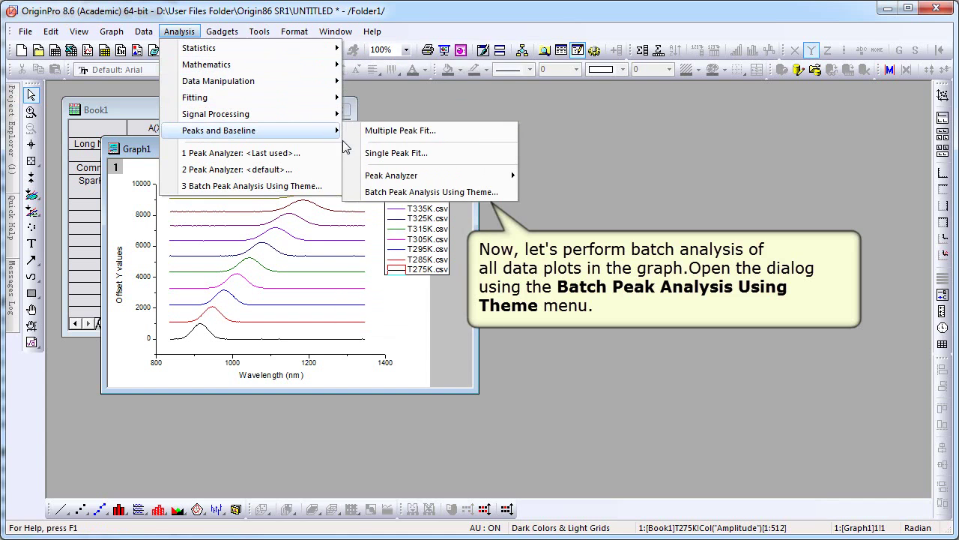
mouse_move(389, 194)
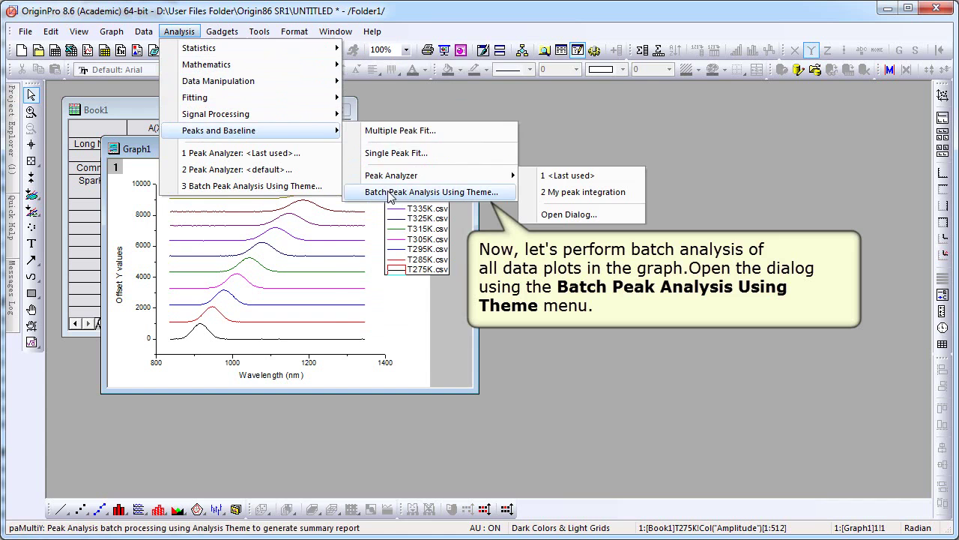
left_click(388, 194)
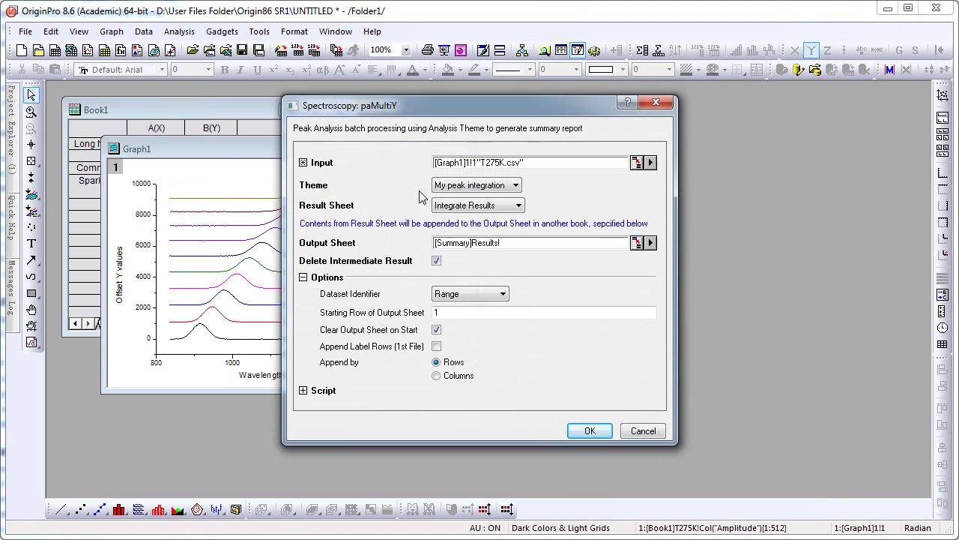
Step: Batch-integrate all plots in the active layer with the My peak integration theme, identified by Sheet Name
left_click(650, 163)
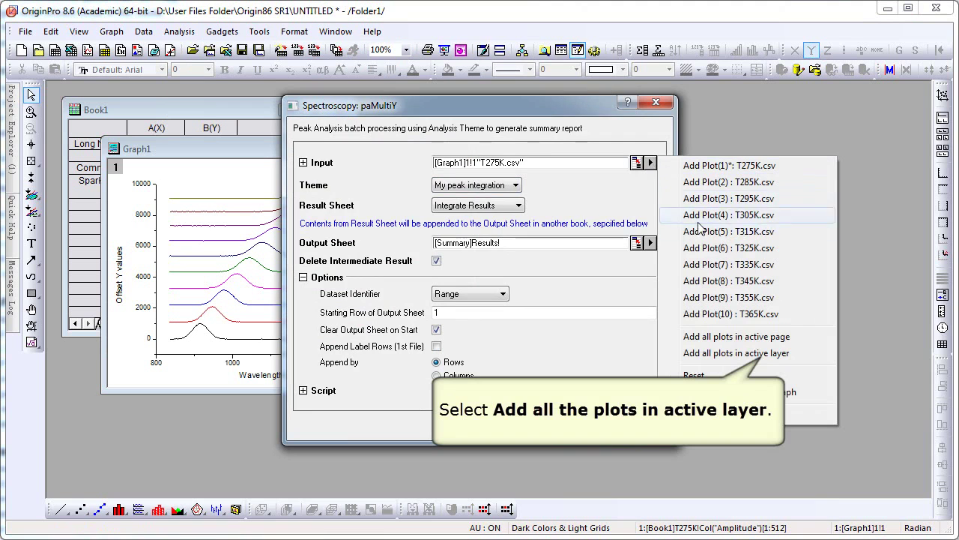
left_click(753, 353)
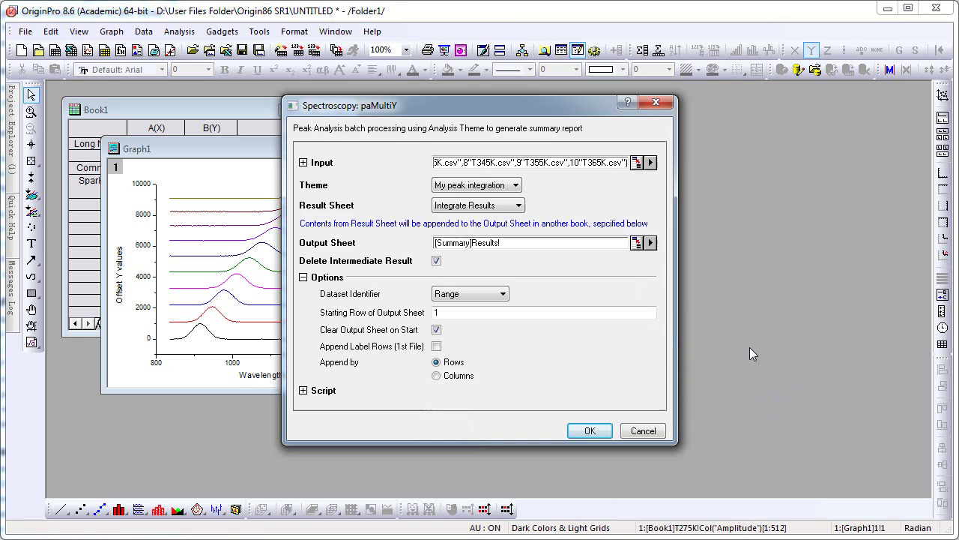
left_click(513, 187)
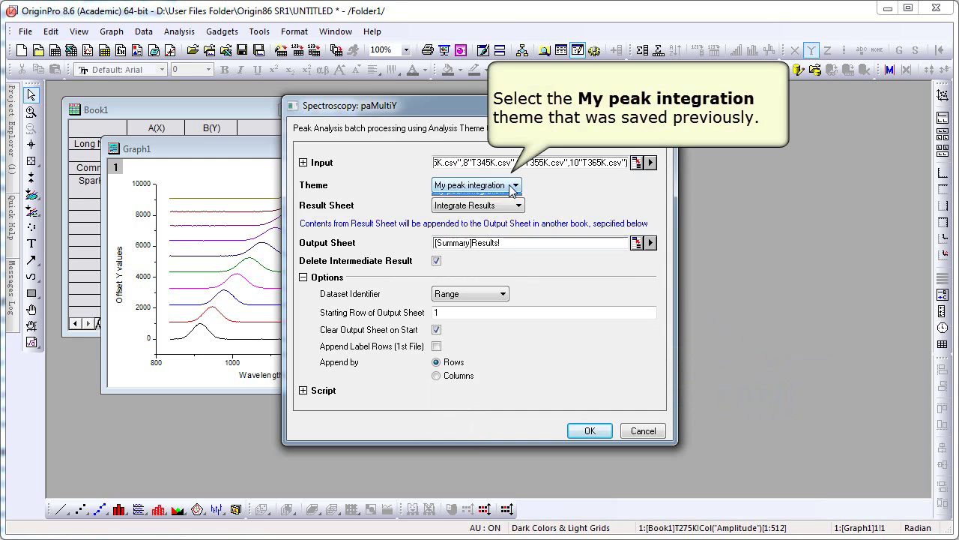
left_click(508, 201)
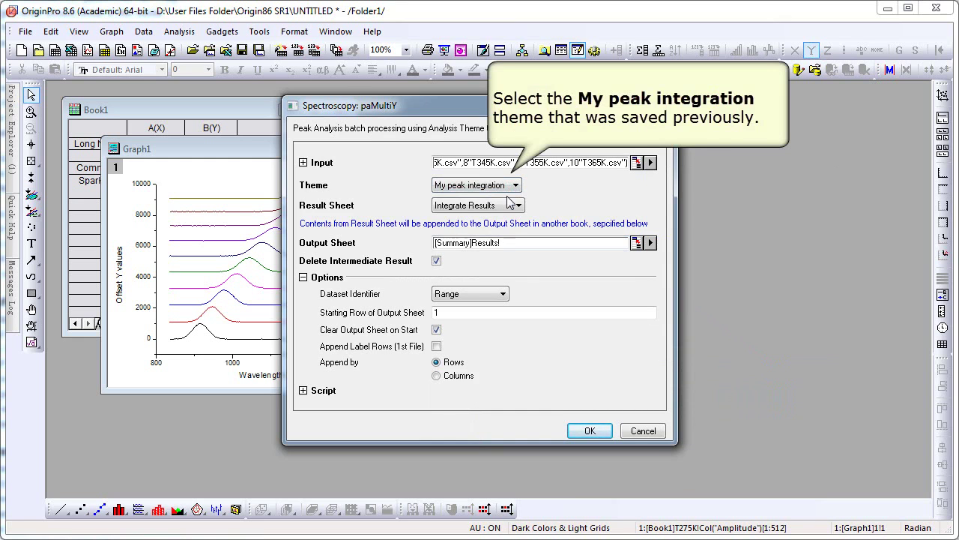
left_click(496, 295)
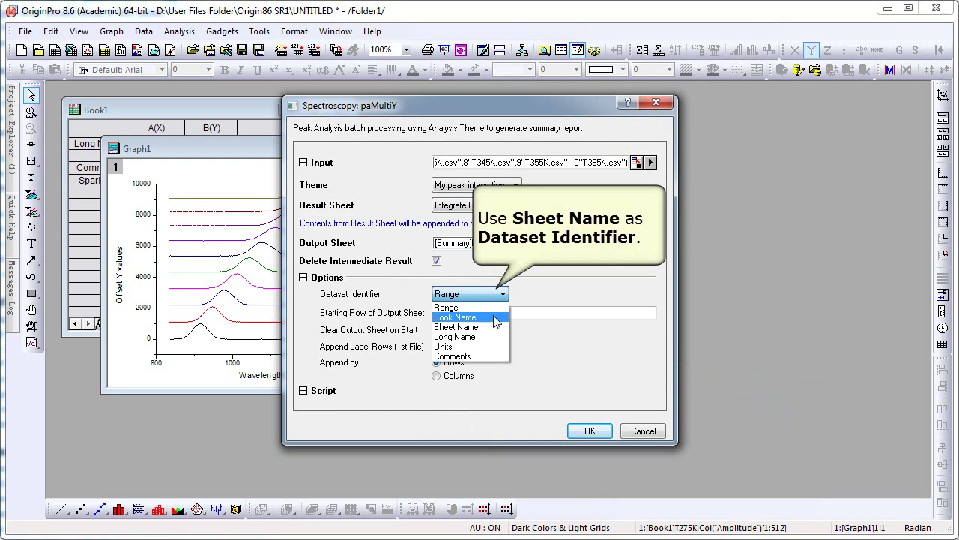
left_click(496, 327)
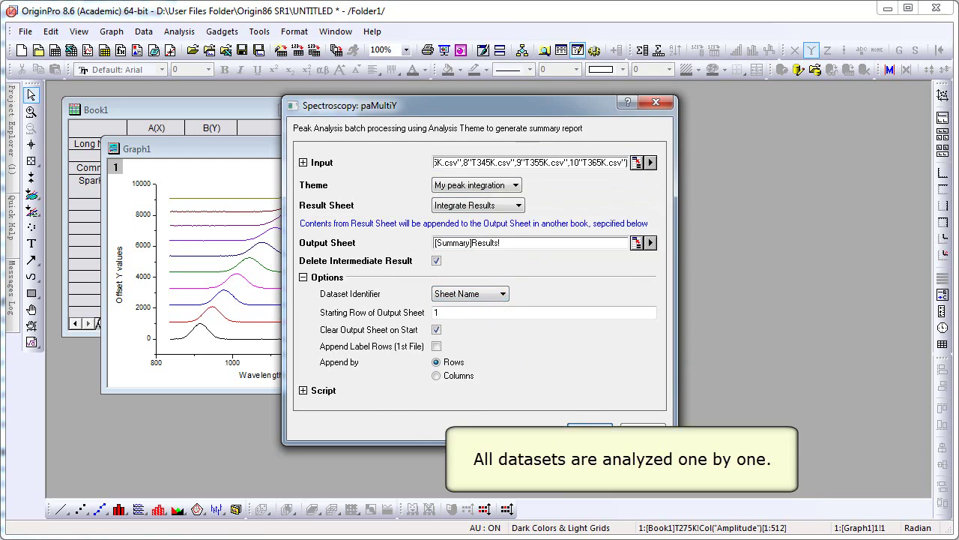
left_click(589, 433)
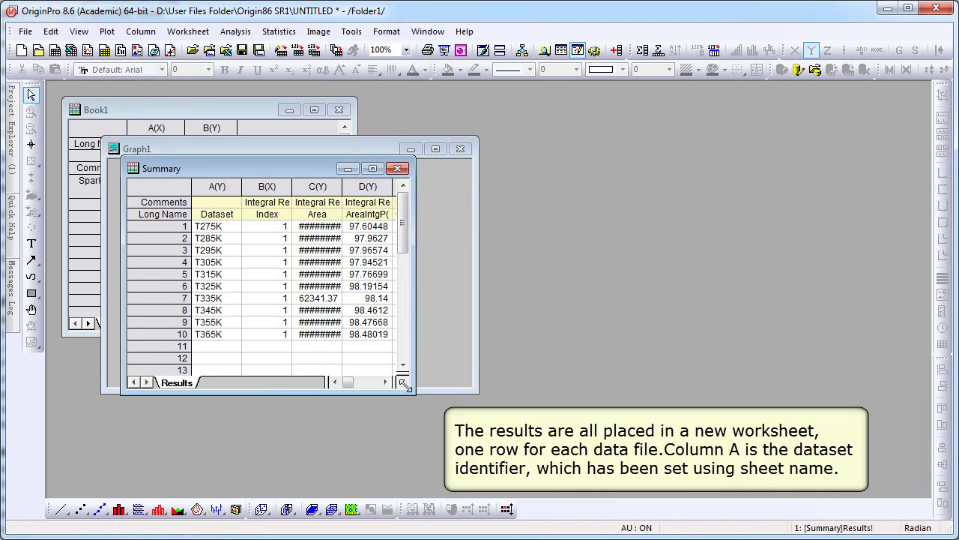
Step: Widen the Summary workbook window to reveal the FWHM, Center and Height columns
left_click_drag(404, 383, 921, 390)
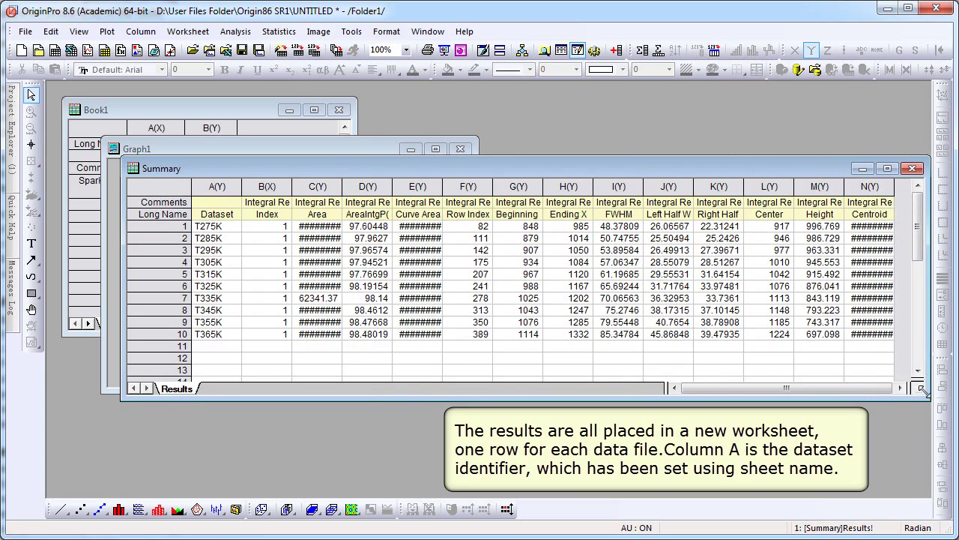
Step: Set the Dataset column A as the X column
left_click(216, 187)
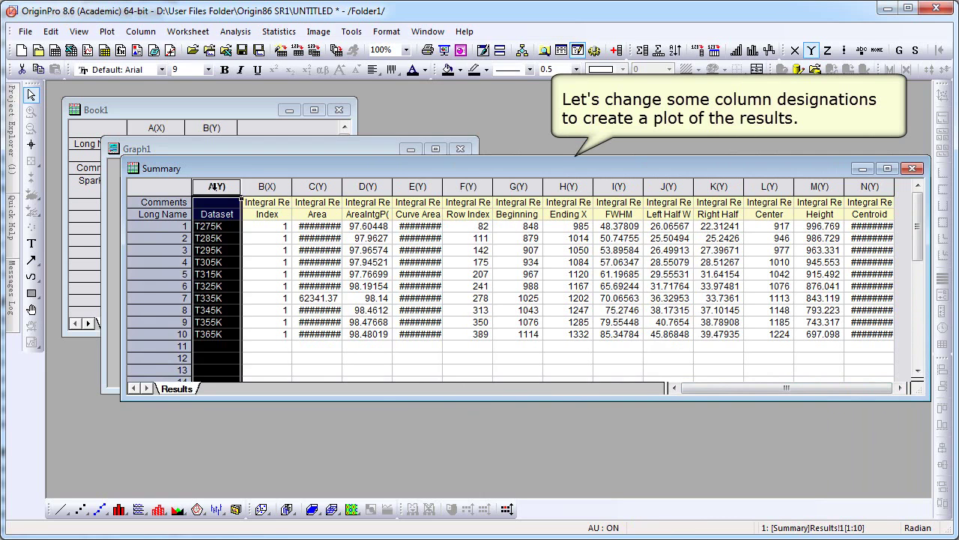
right_click(216, 188)
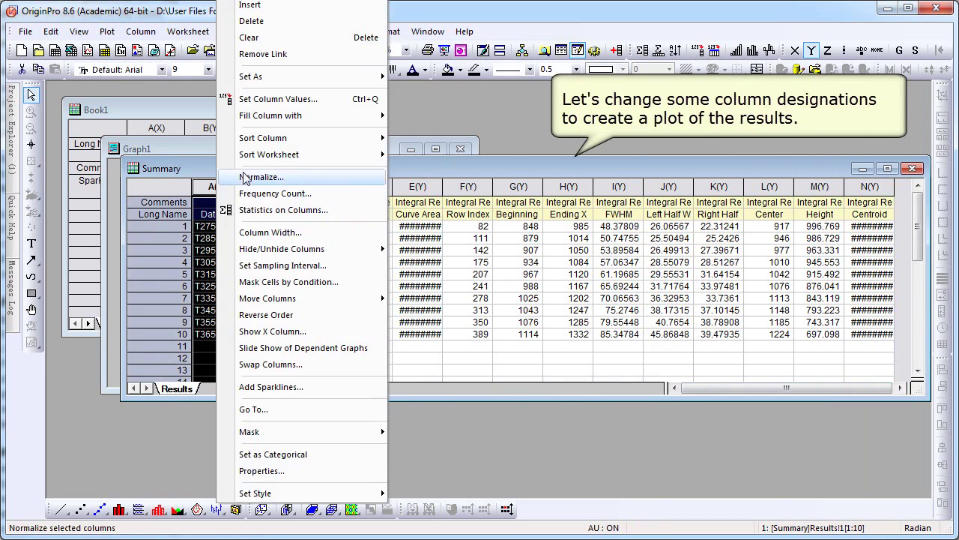
mouse_move(328, 78)
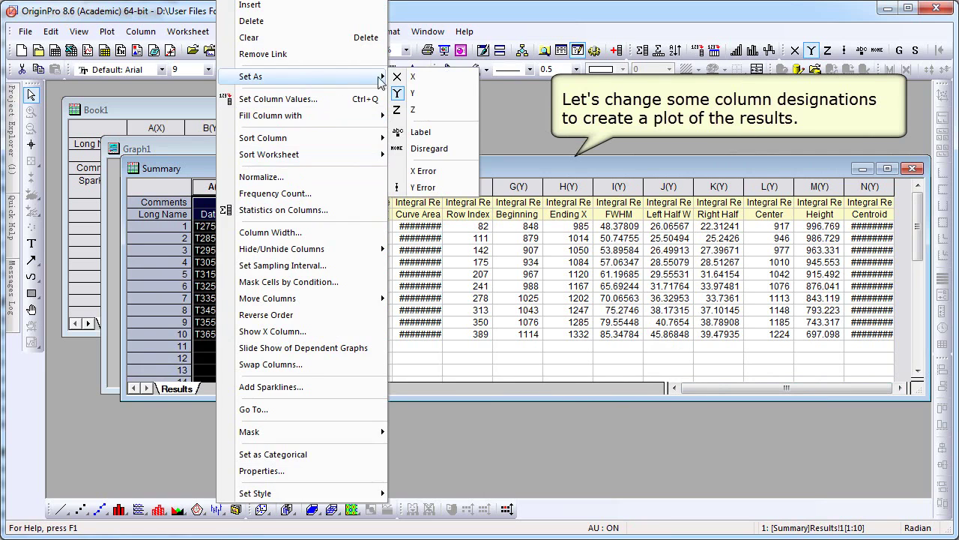
left_click(413, 78)
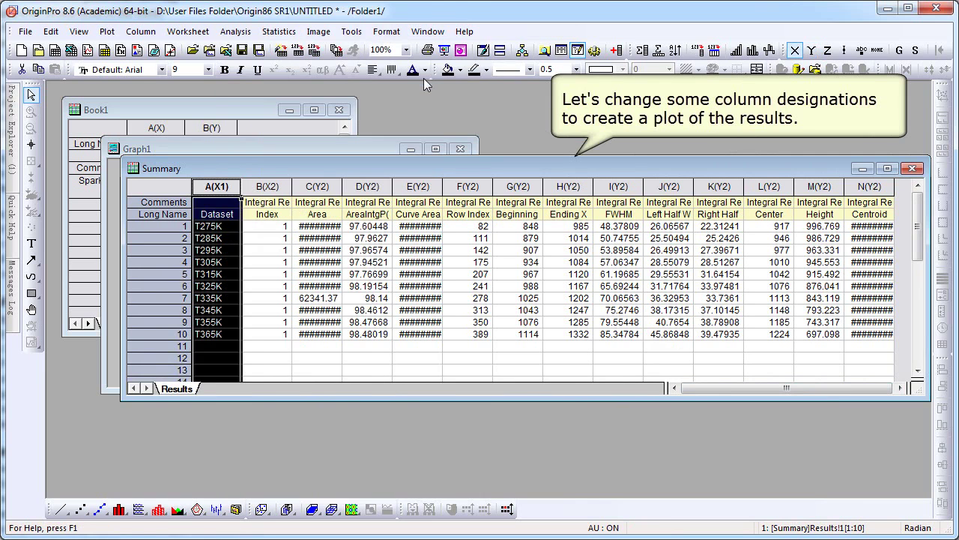
Step: Set the Index column B as a Y column
left_click(268, 187)
right_click(270, 188)
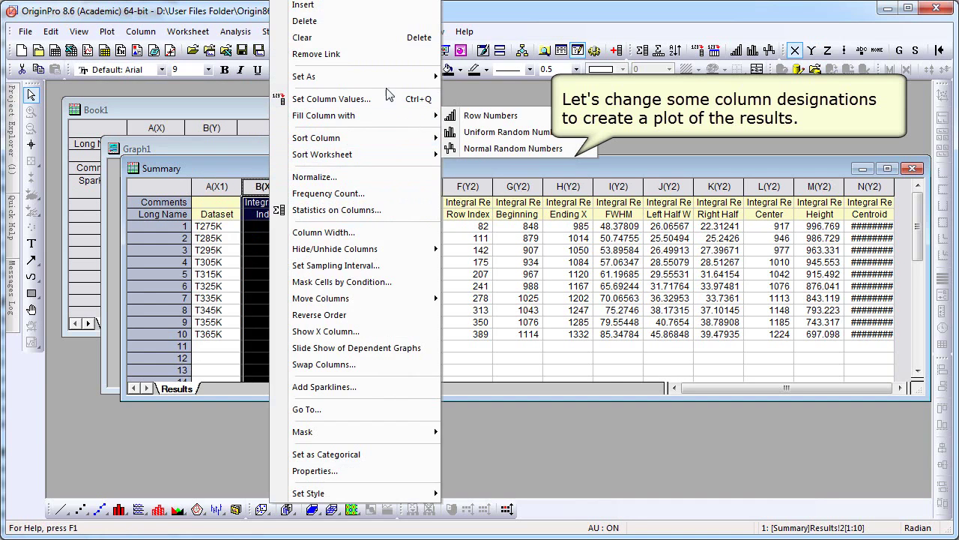
mouse_move(398, 78)
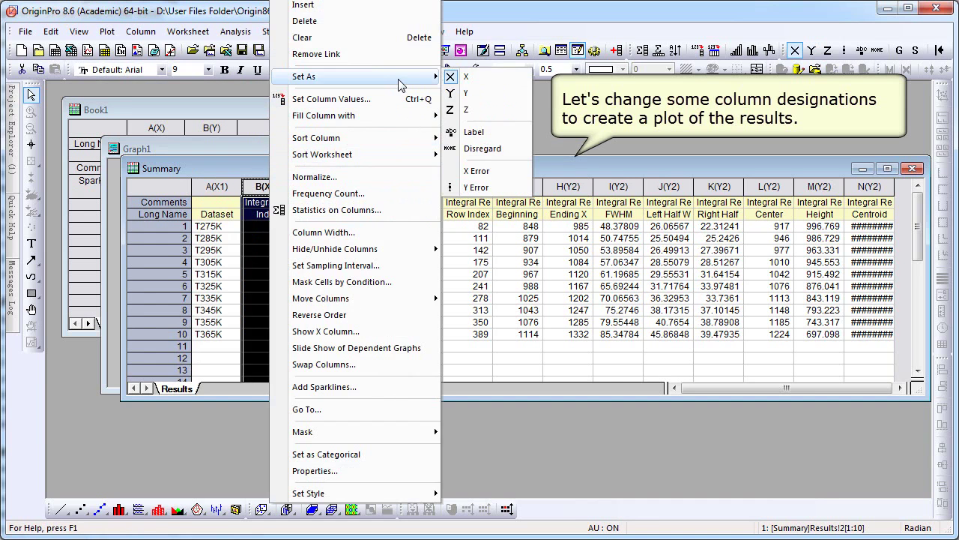
left_click(488, 94)
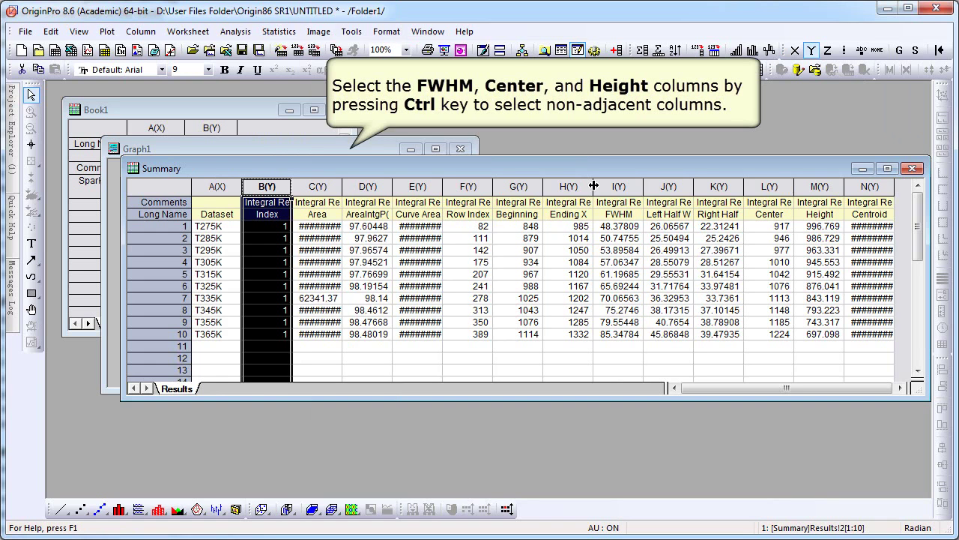
Step: Select the FWHM, Center and Height columns and open the Plot > Multi-Curve > Stack dialog
left_click(618, 188)
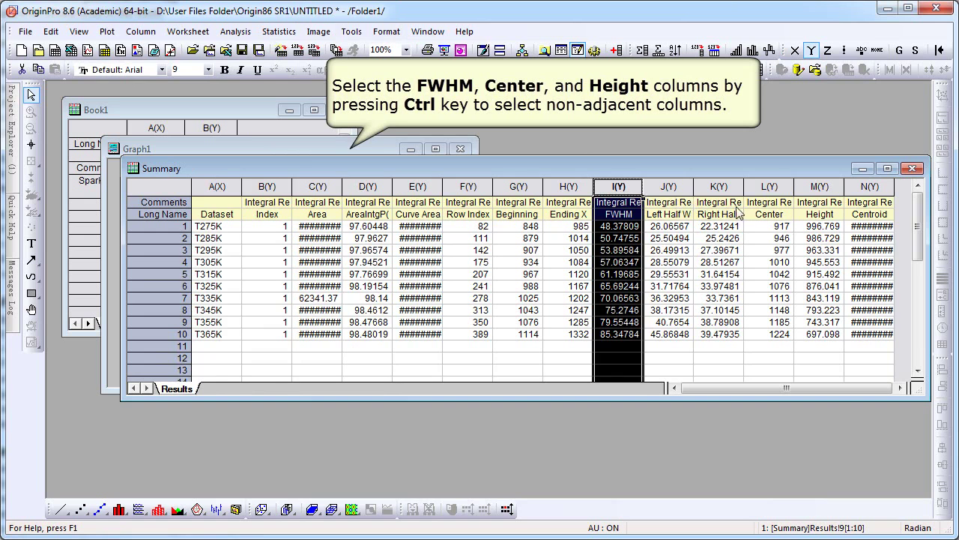
left_click(767, 187, "ctrl")
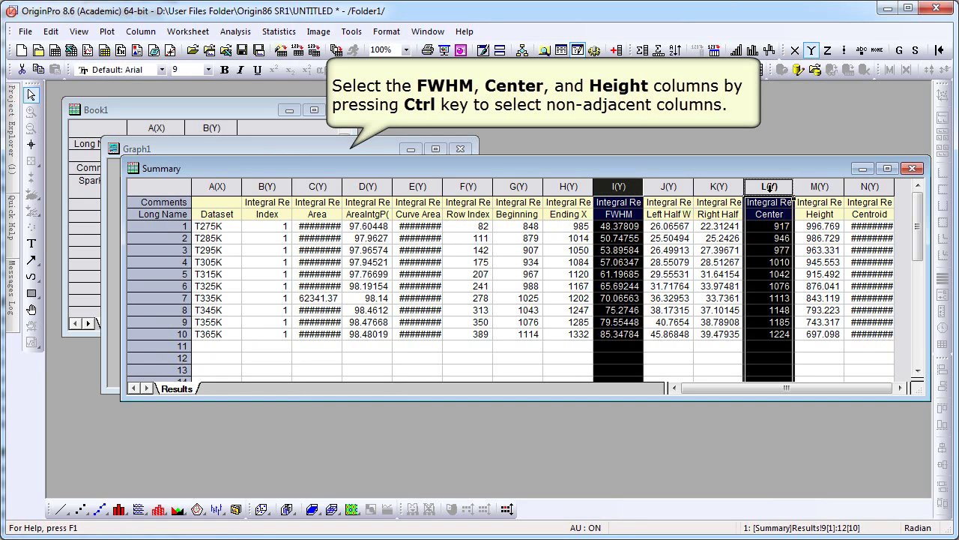
left_click(819, 186, "ctrl")
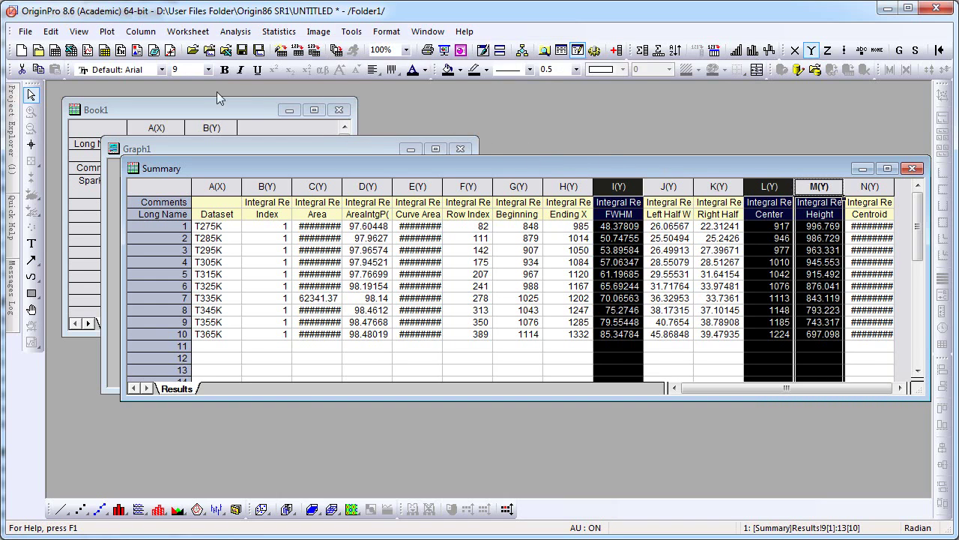
left_click(108, 32)
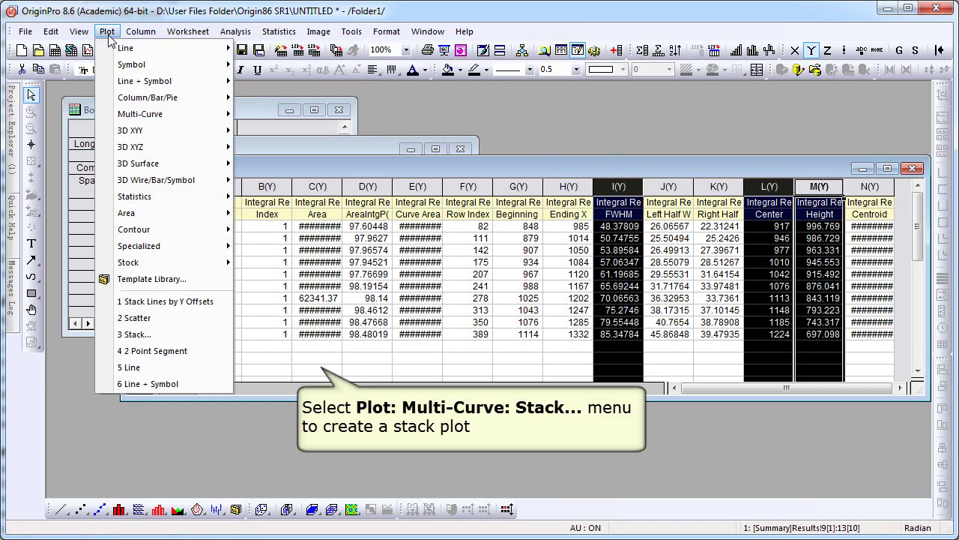
mouse_move(176, 117)
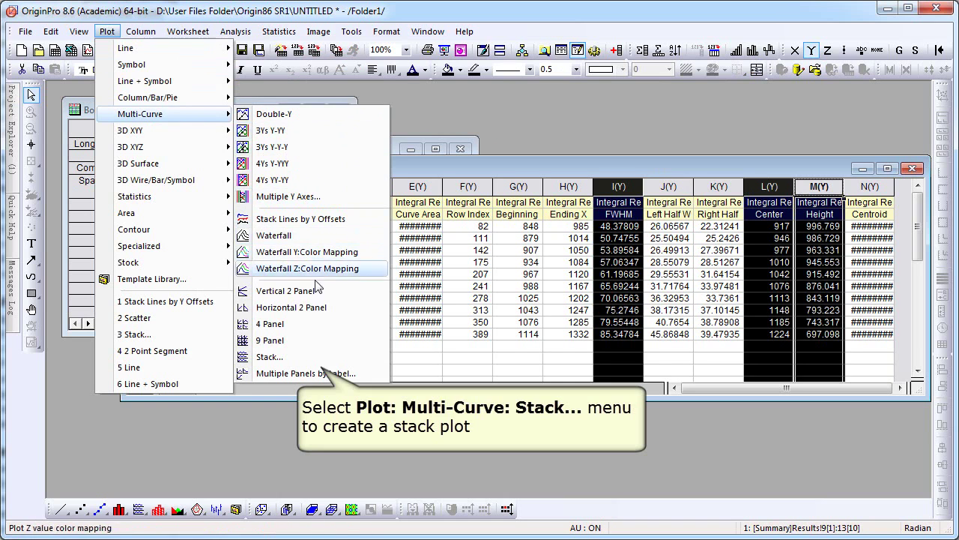
left_click(315, 357)
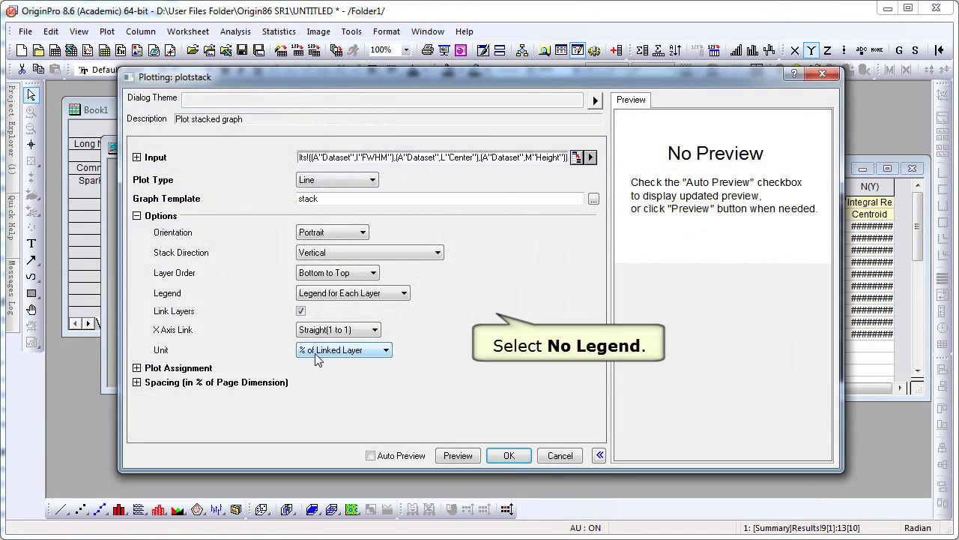
Step: Set Legend to No Legend, enable Auto Preview, and create the three-panel stacked graph
left_click(389, 294)
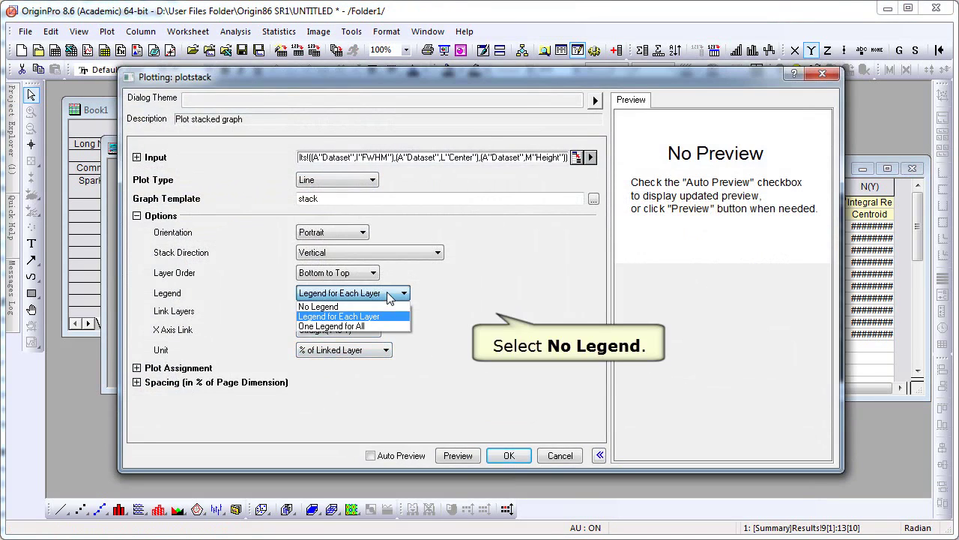
left_click(388, 307)
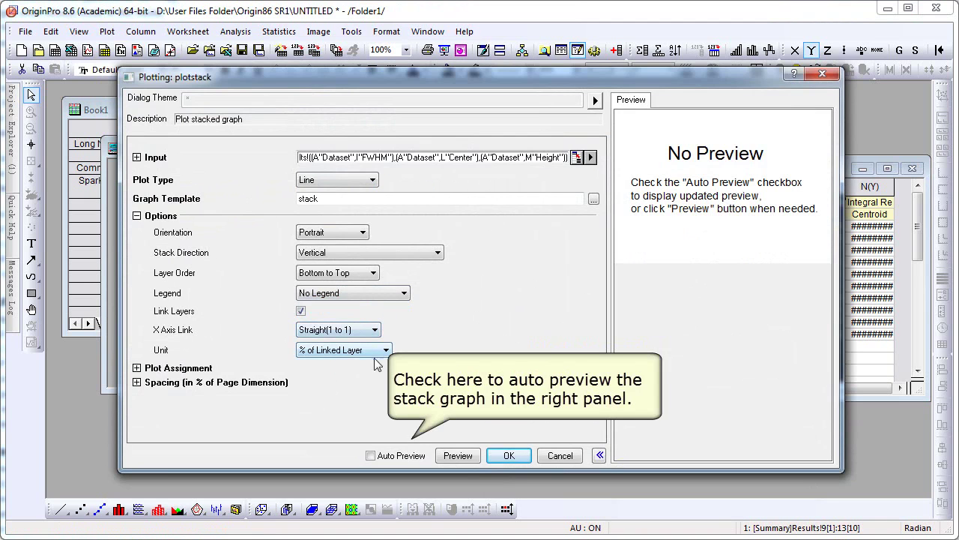
left_click(371, 456)
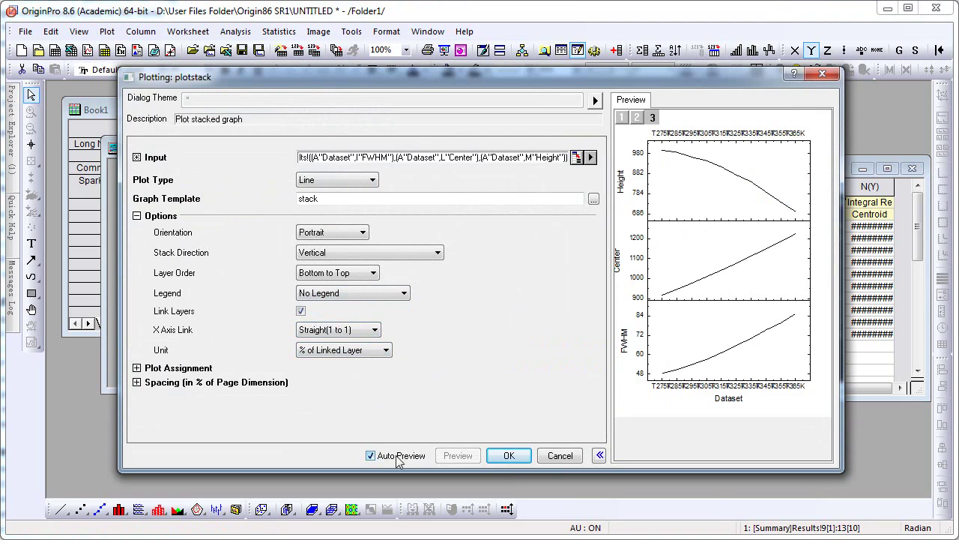
left_click(508, 456)
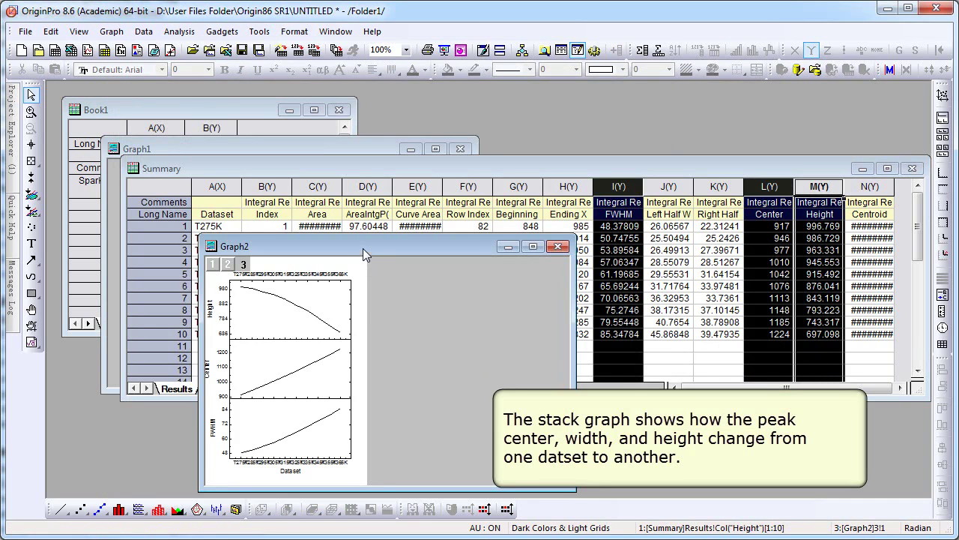
Step: Move the Graph2 window up and left and resize it taller and narrower
left_click_drag(363, 248, 323, 116)
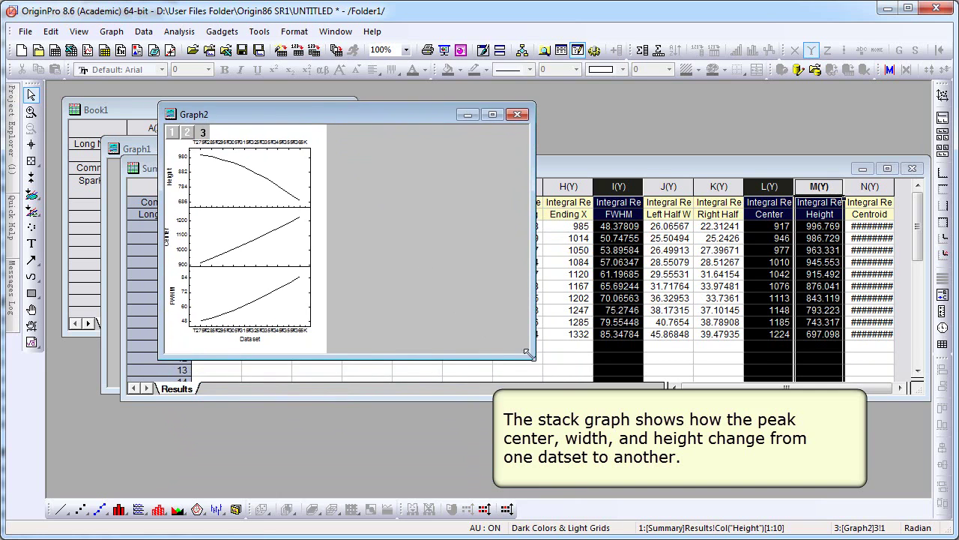
left_click_drag(533, 359, 474, 493)
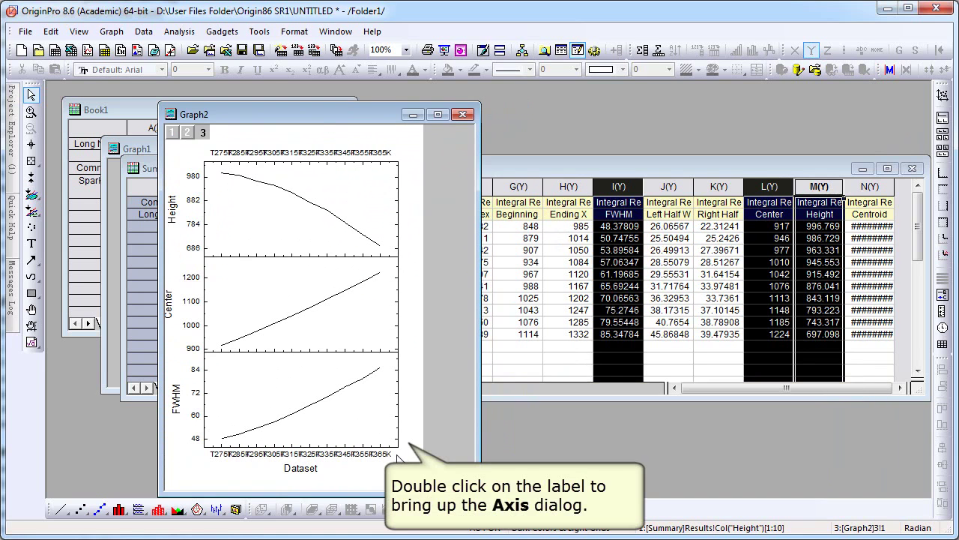
Step: Rotate the bottom Dataset tick labels 90 degrees and delete the top axis tick labels
double_click(397, 455)
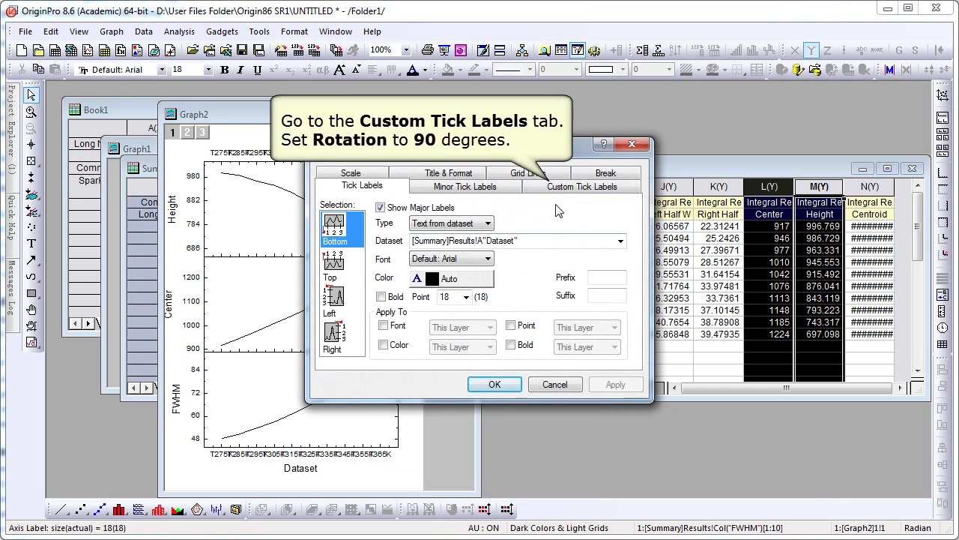
left_click(566, 188)
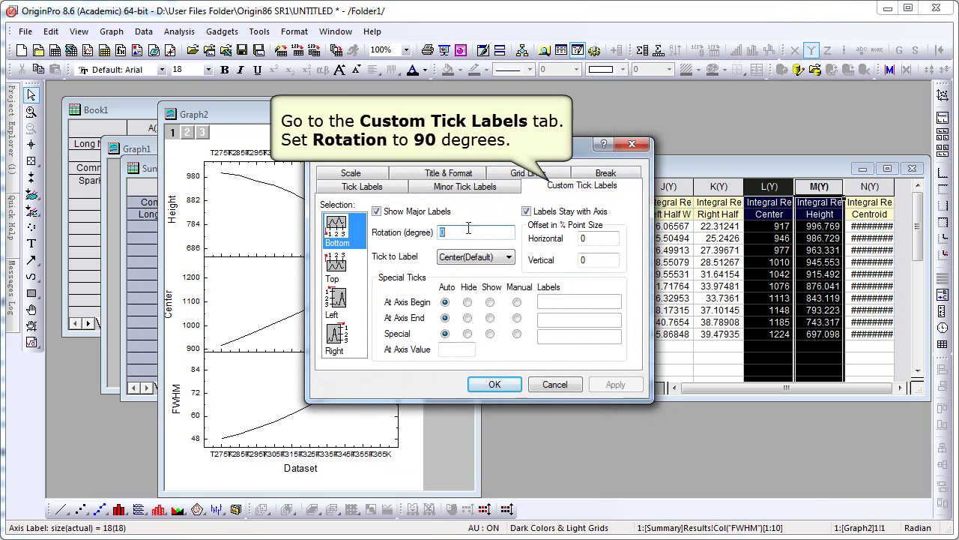
type("90")
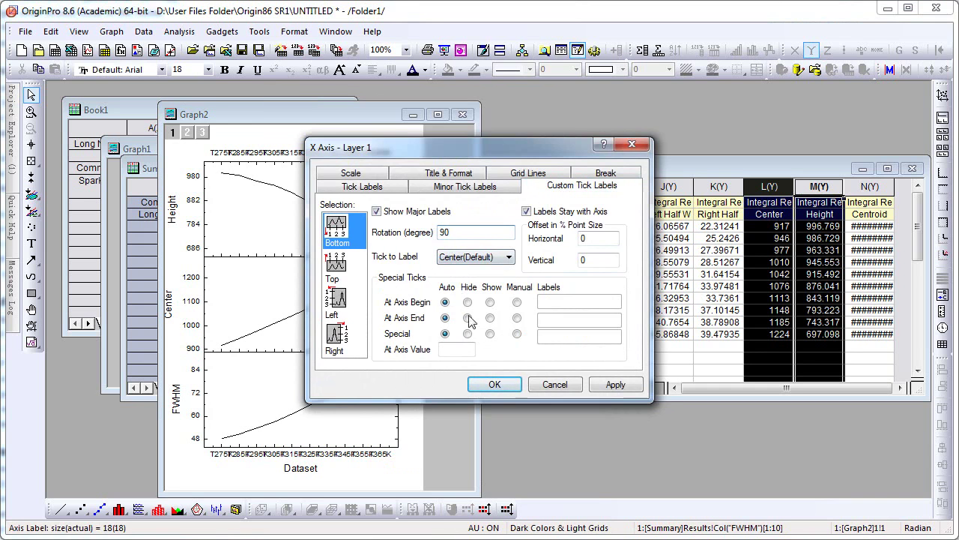
left_click(491, 384)
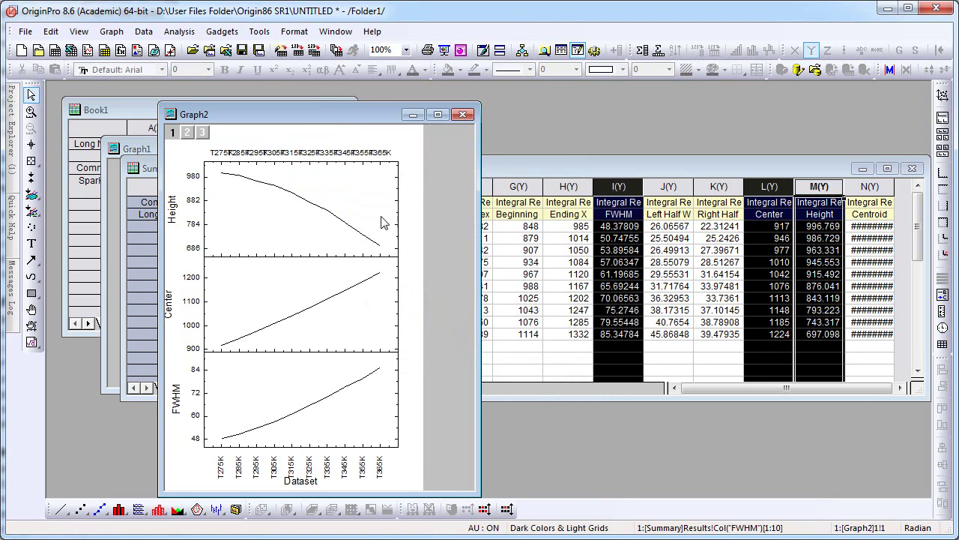
left_click(358, 154)
key("Delete")
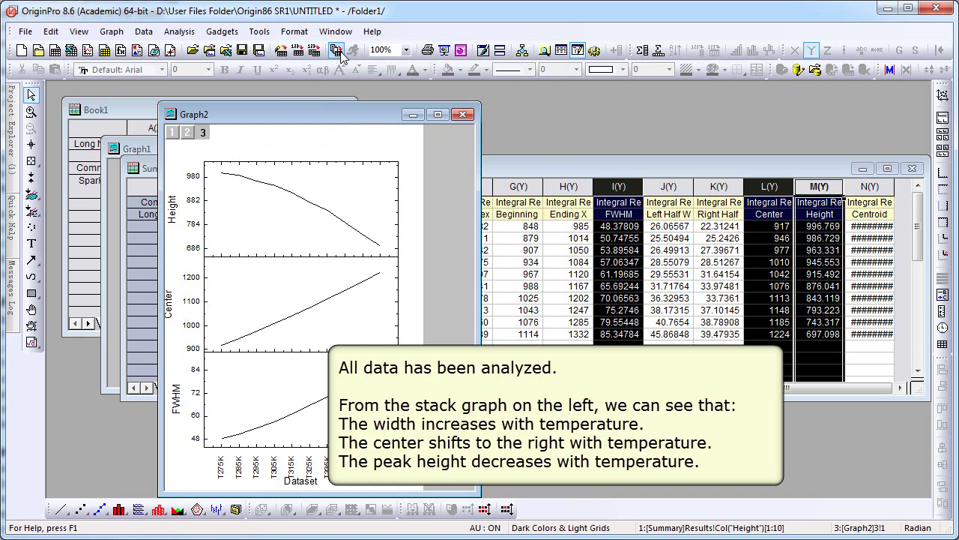
Step: Tile Graph2, Graph1, the Summary sheet and Book1 vertically, then scroll the Summary sheet right
left_click(336, 32)
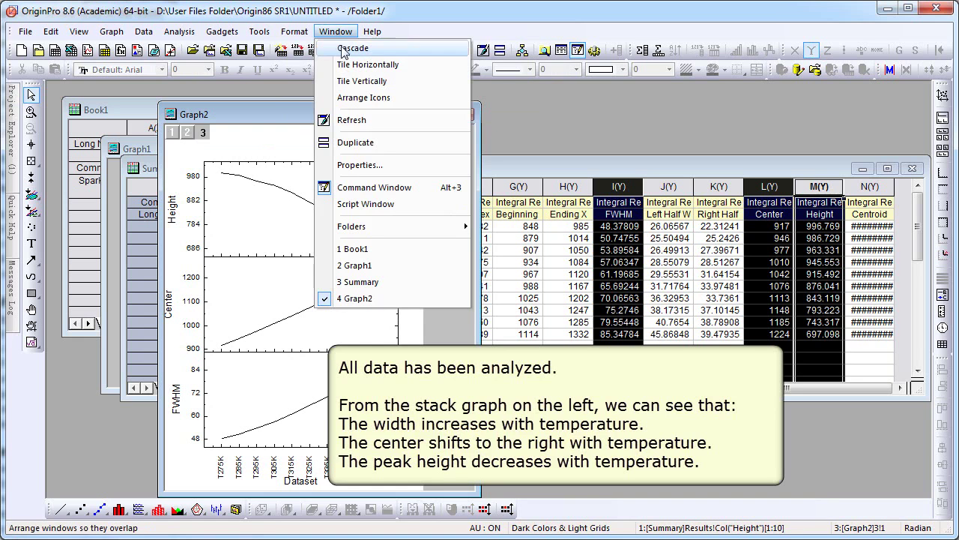
left_click(353, 79)
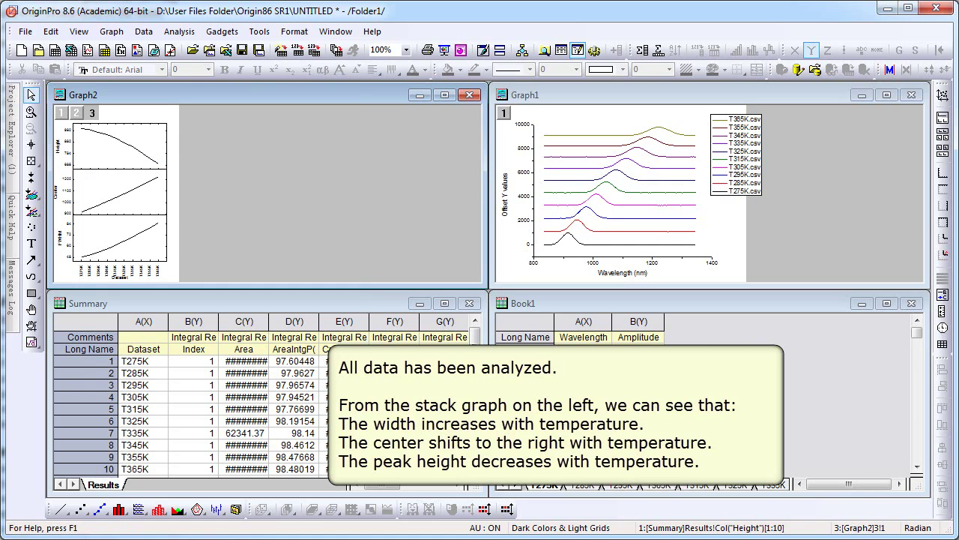
left_click_drag(368, 490, 426, 496)
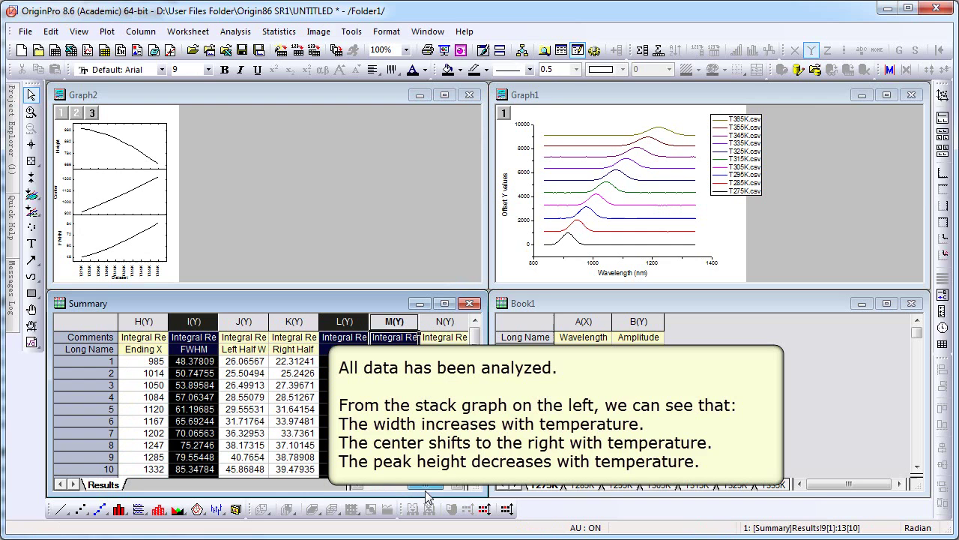